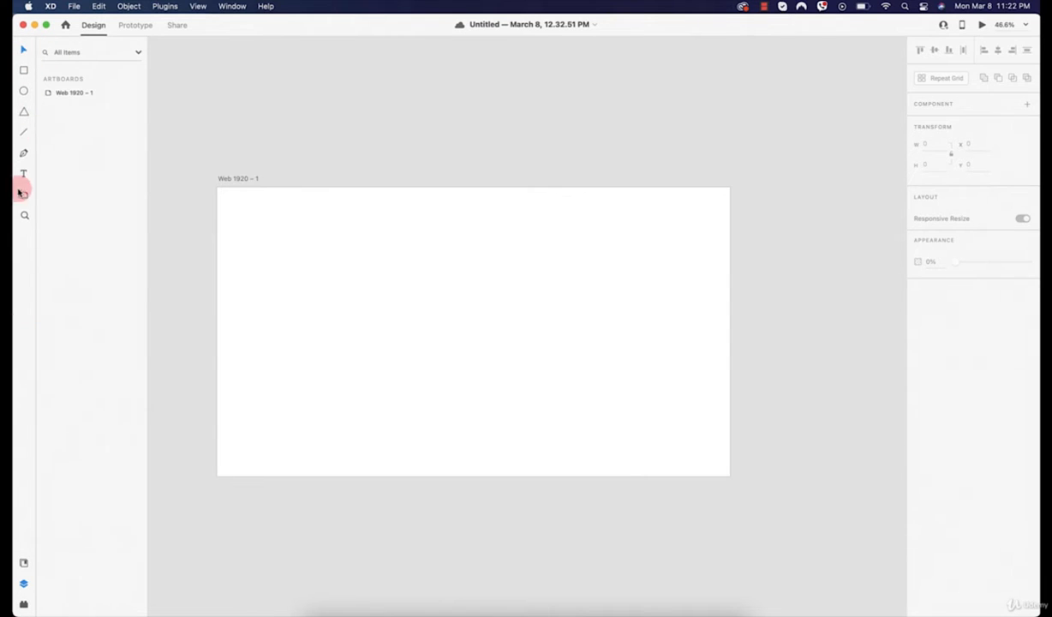
Import the fruit and cosmetics photo, the first JPEG in the Photos folder, onto the Web 1920 artboard.
click(83, 11)
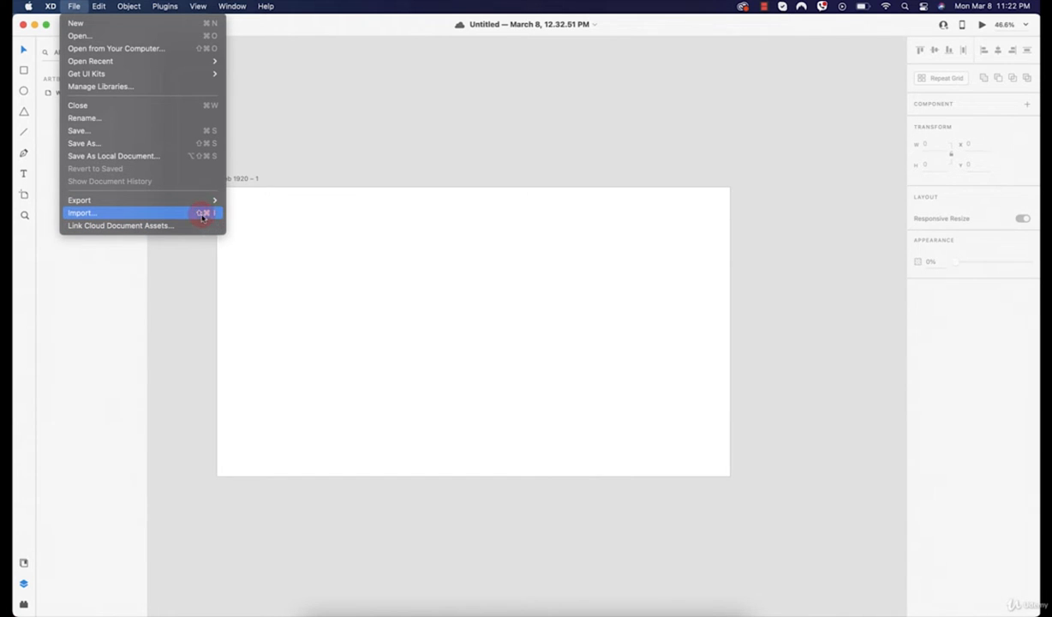
click(120, 214)
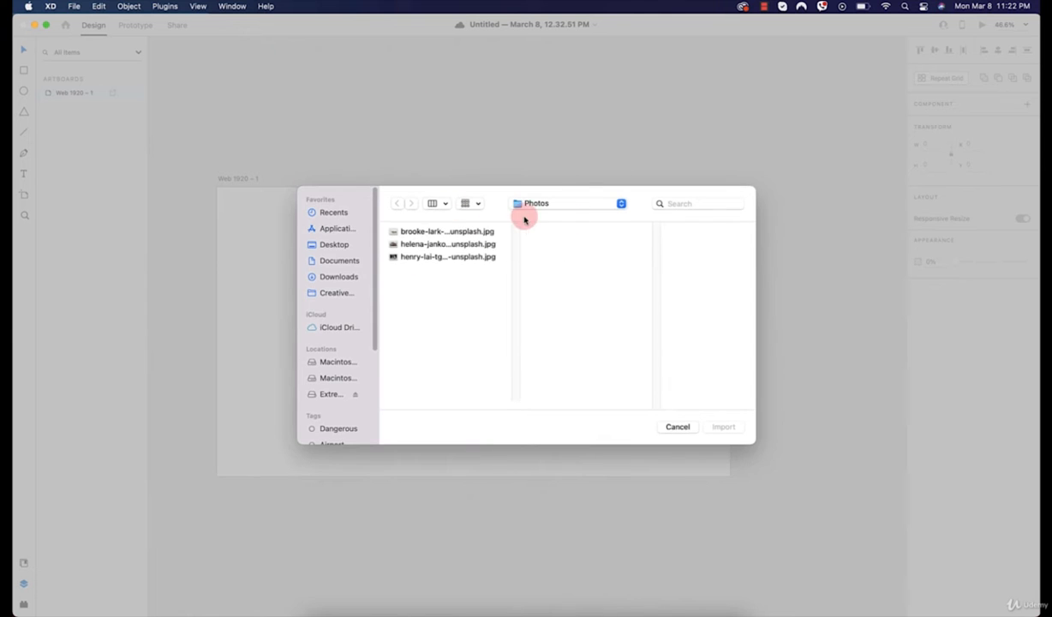
click(437, 244)
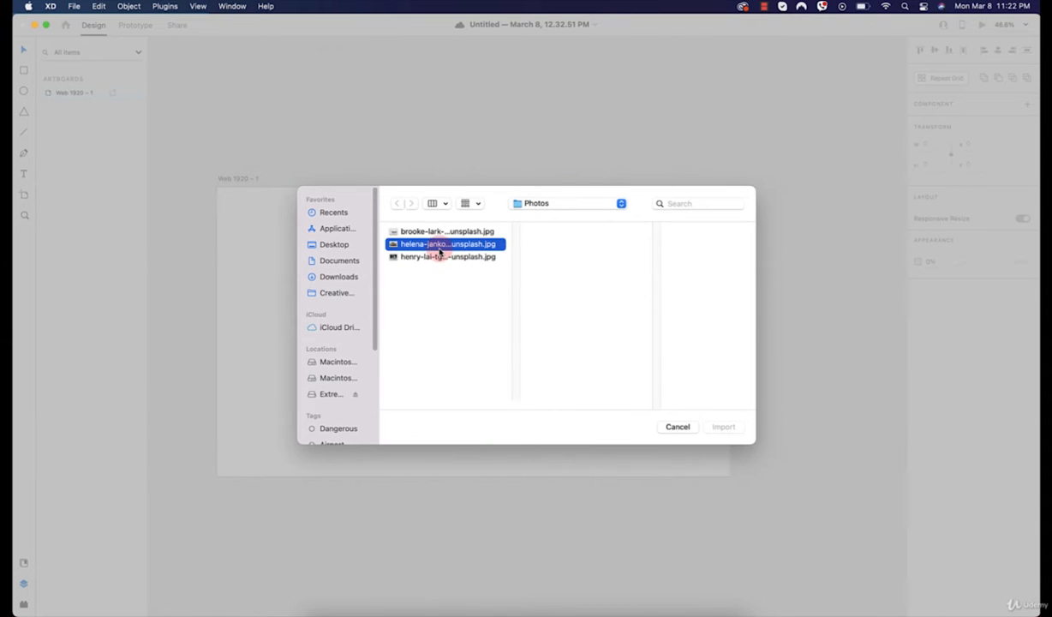
click(434, 235)
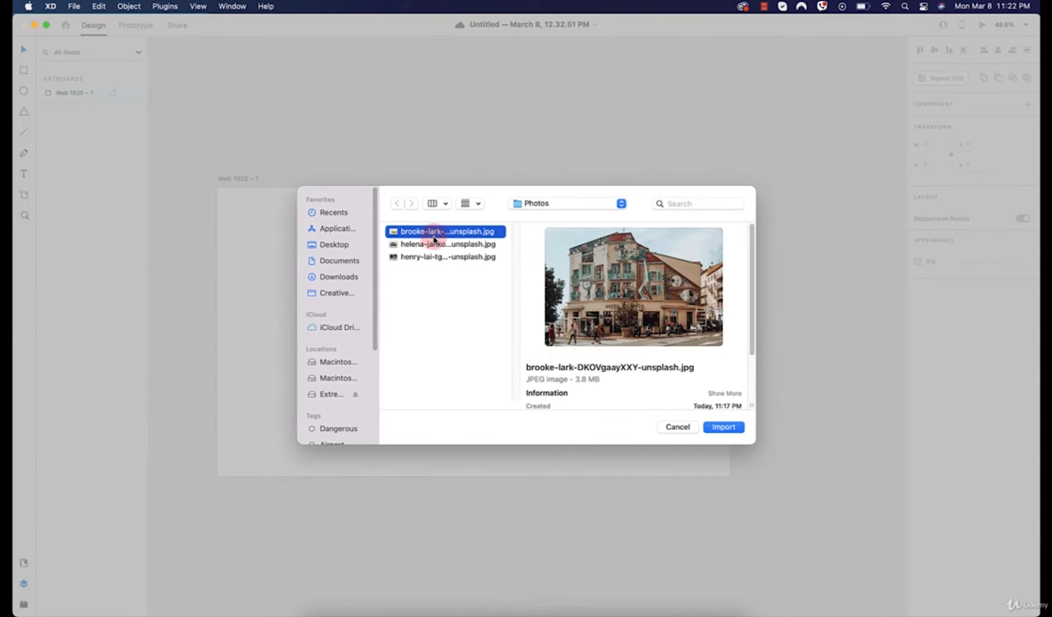
click(728, 428)
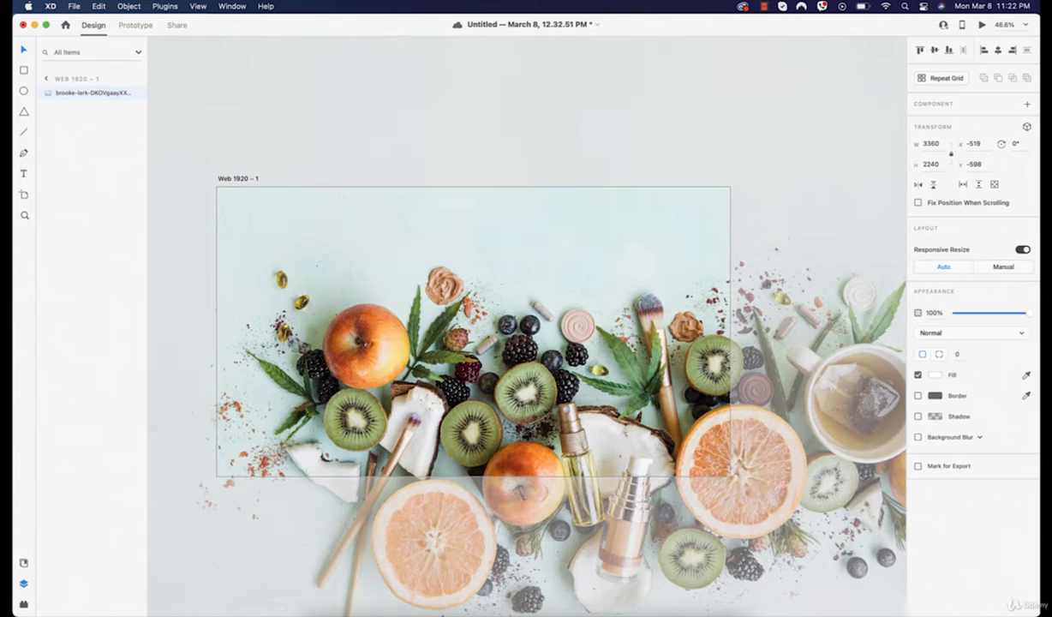
Try shrinking the imported photo to fit inside the artboard, and delete it.
drag(613, 360, 694, 478)
scroll(567, 433, down, 5)
scroll(566, 435, down, 1)
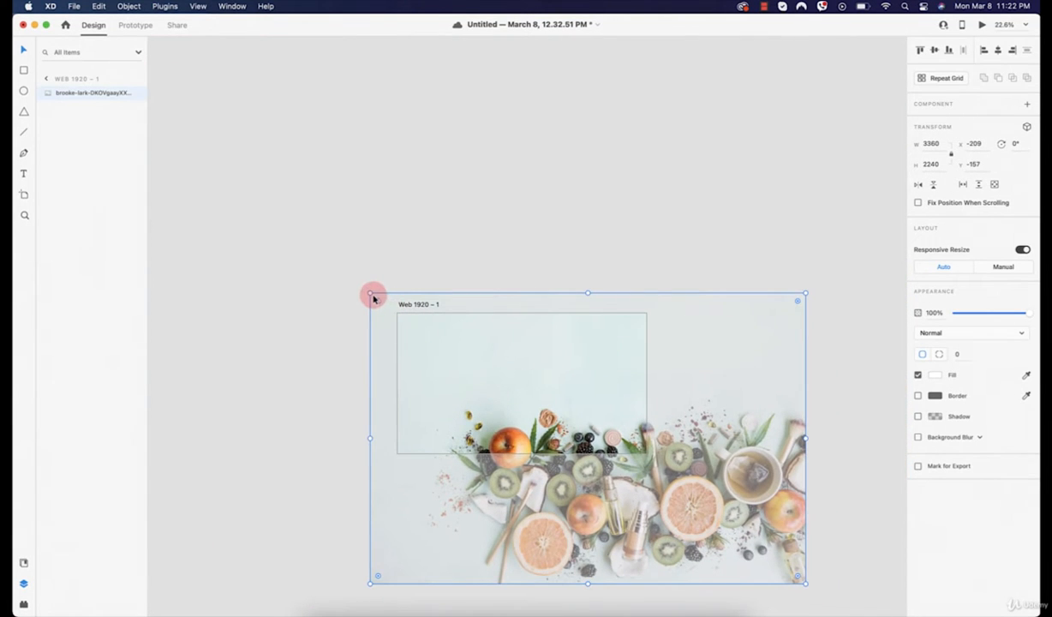
drag(370, 294, 679, 498)
drag(746, 538, 455, 343)
scroll(502, 402, up, 5)
key(Delete)
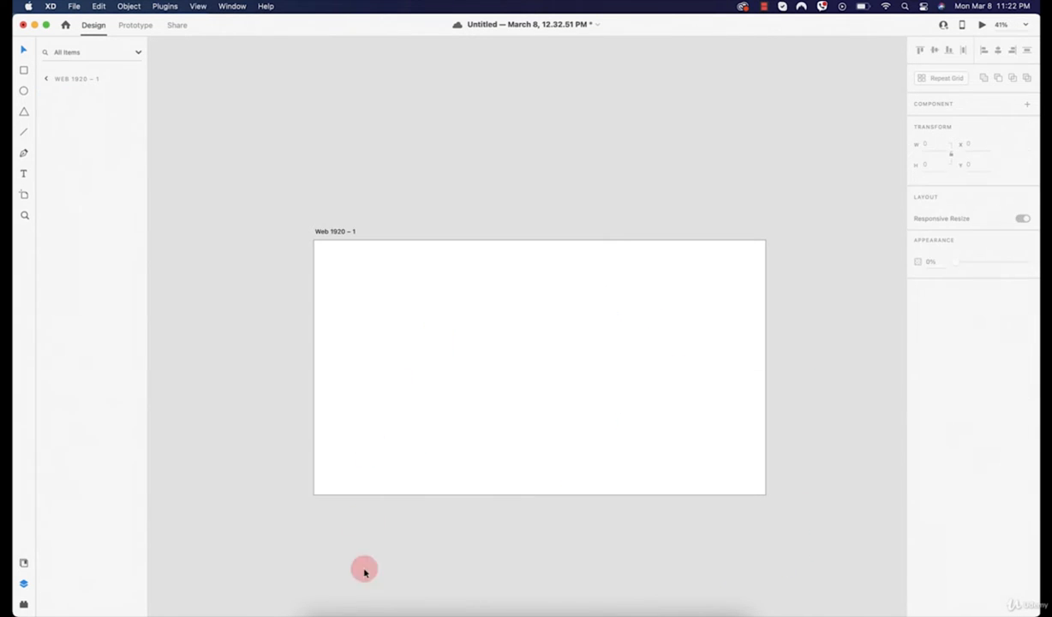
Switch to Finder and place the fruit and cosmetics photo from the Photos folder onto the artboard.
click(322, 596)
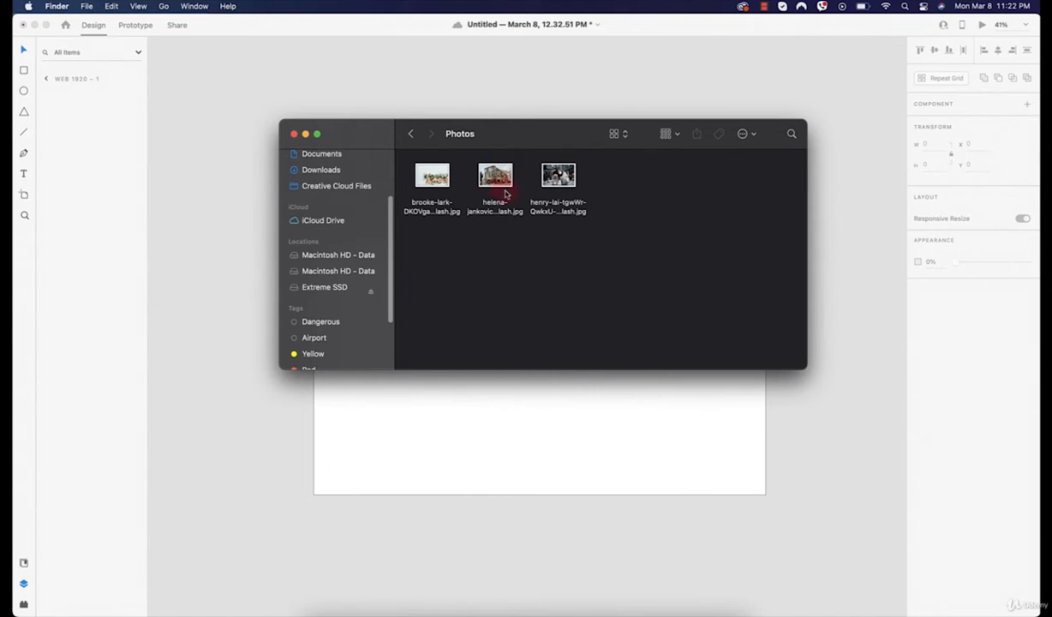
drag(500, 153, 364, 87)
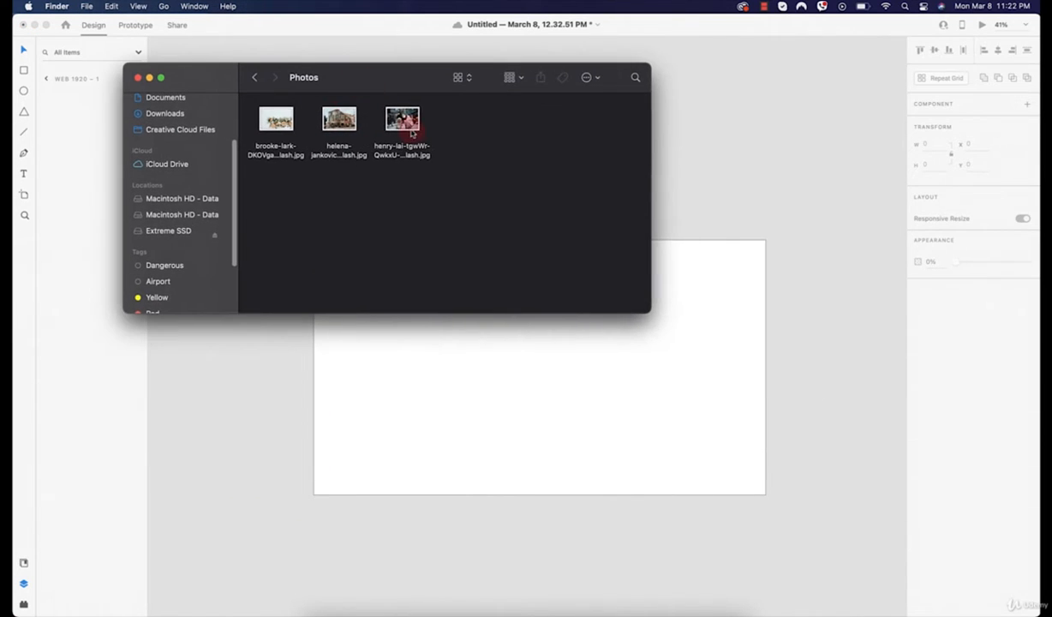
click(339, 120)
drag(276, 120, 598, 392)
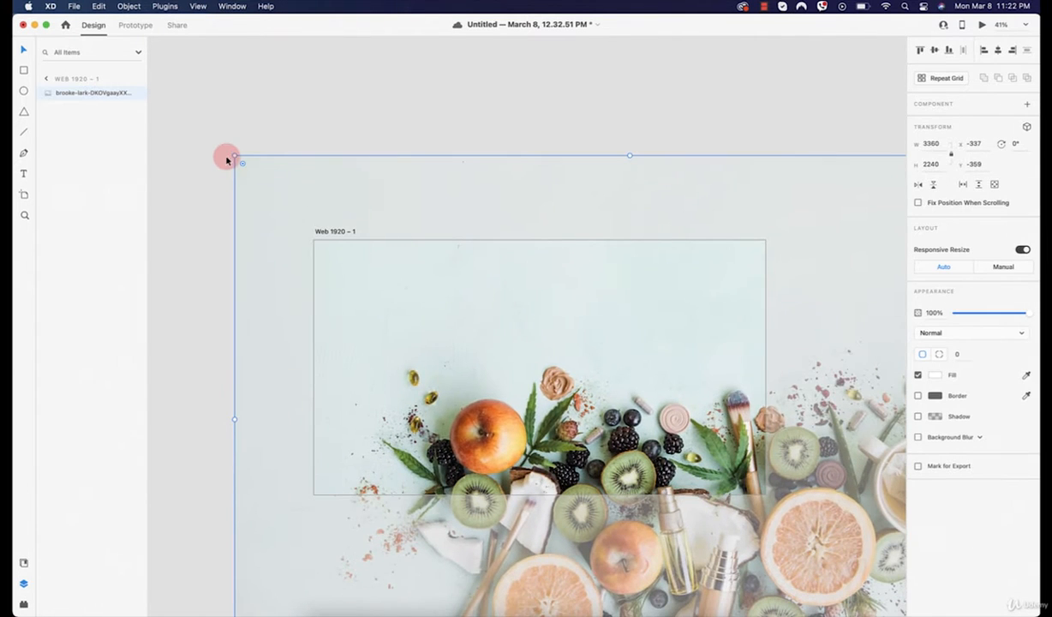
Scale the photo to about 1016 by 678 within the artboard and round its corners to a radius of about 47.
drag(233, 155, 787, 526)
drag(824, 564, 440, 317)
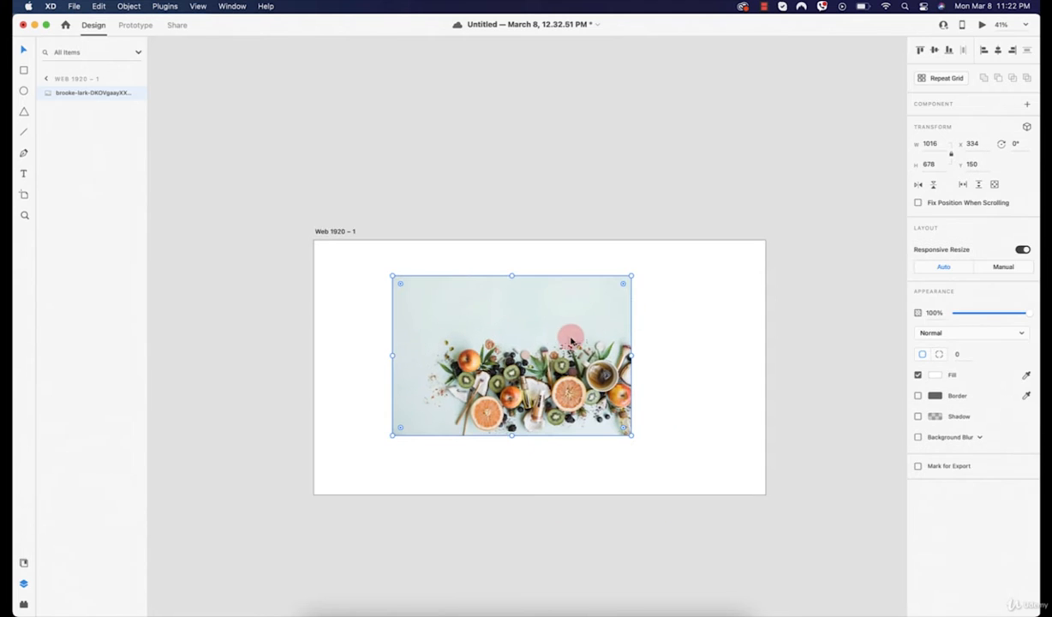
scroll(561, 345, up, 3)
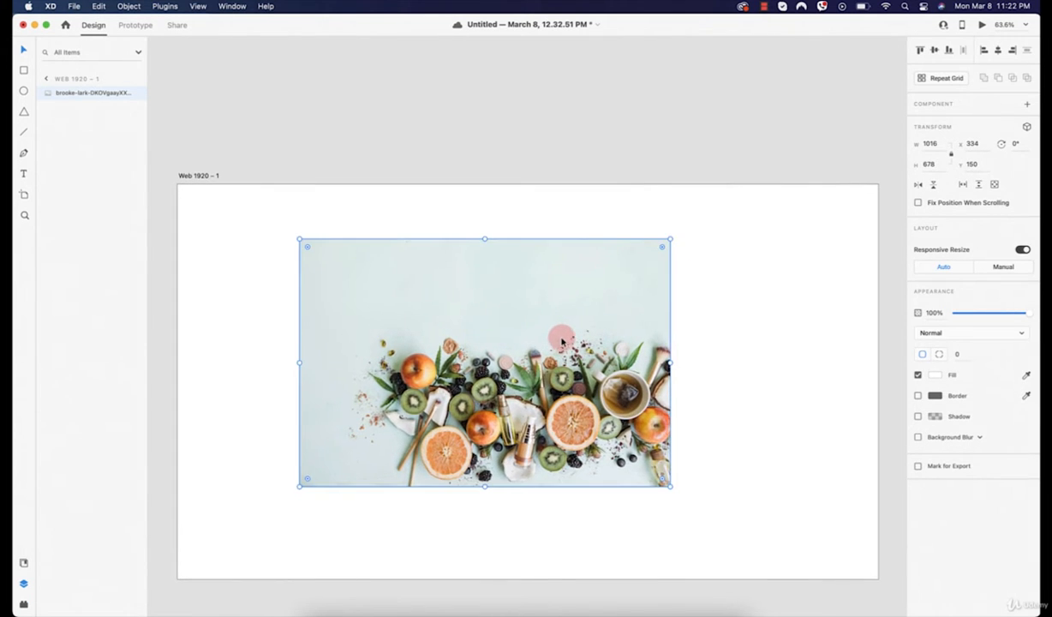
click(676, 315)
scroll(652, 304, up, 2)
click(648, 296)
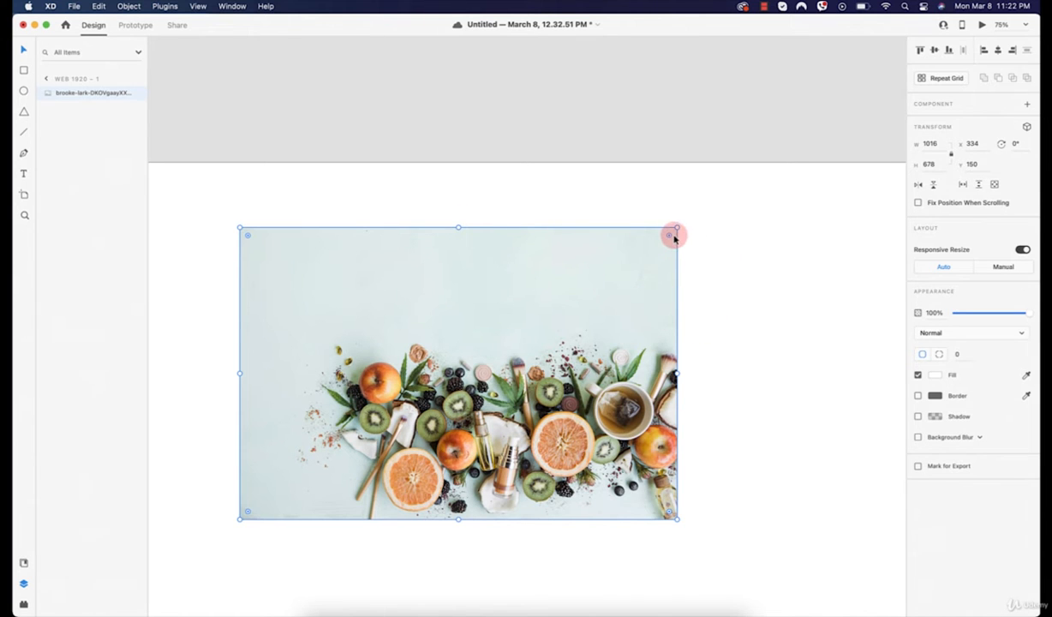
drag(670, 237, 700, 247)
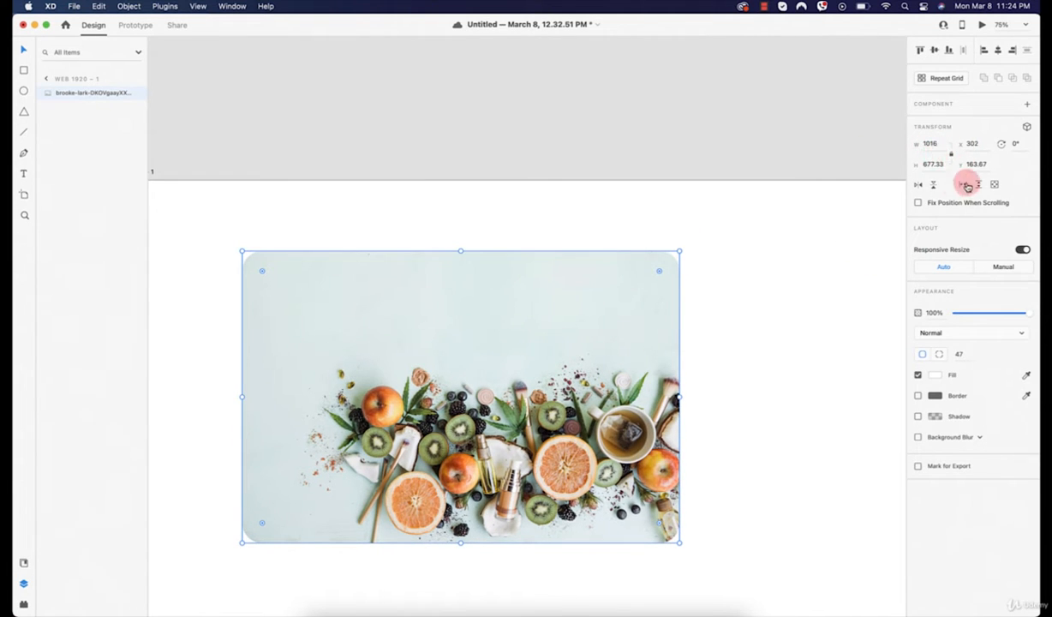
Try flipping the photo vertically and horizontally, and restore its original orientation.
click(937, 186)
click(918, 185)
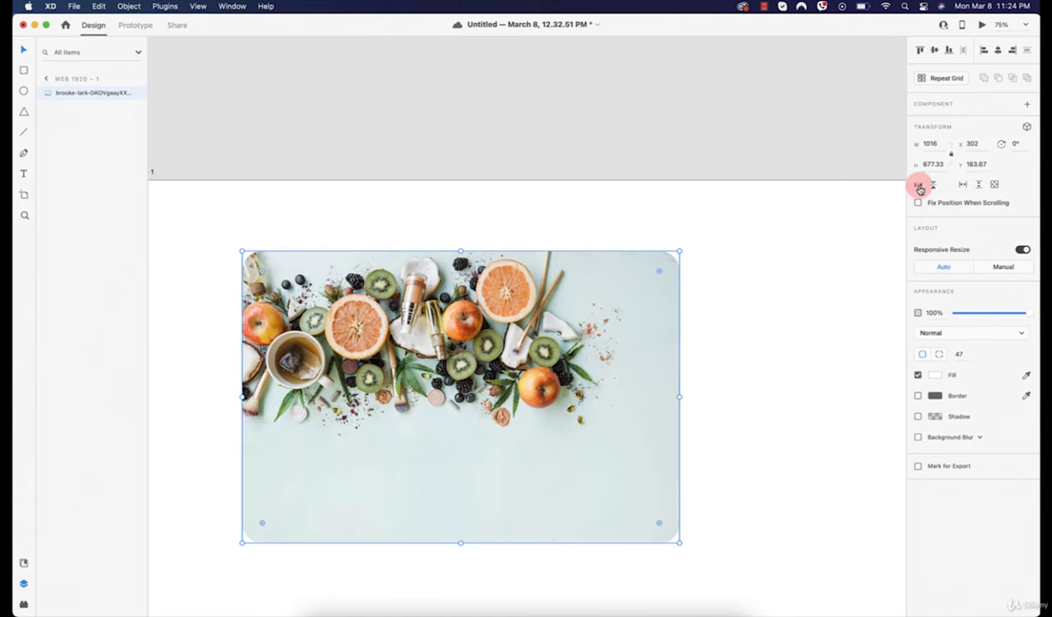
click(918, 185)
click(933, 187)
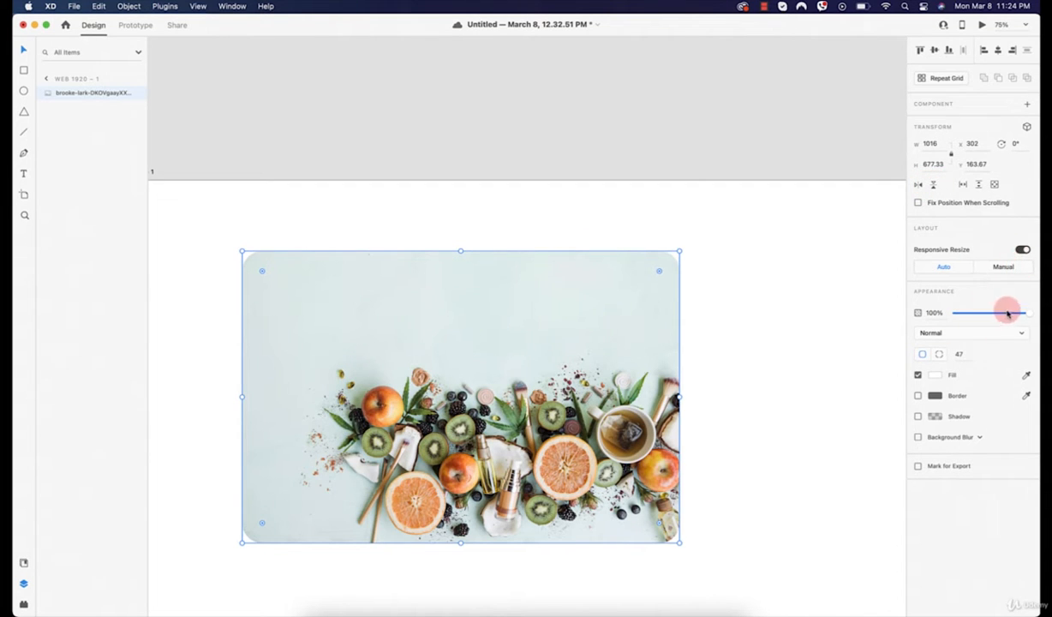
Try out the photo's opacity, return it to 100%, and open its blend mode options without choosing one.
drag(1005, 311, 1036, 312)
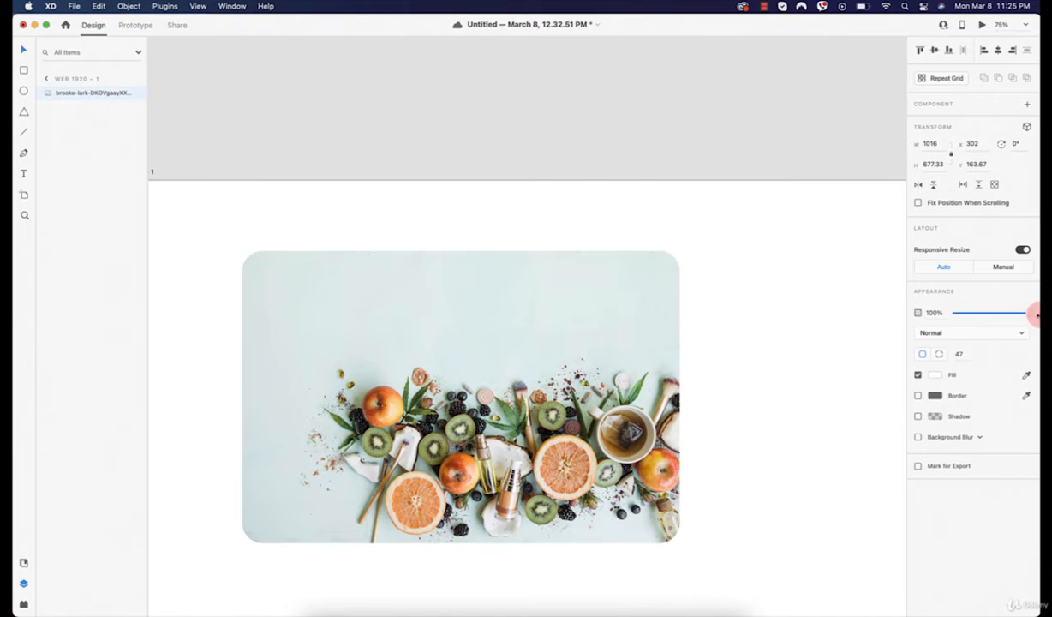
click(939, 333)
click(980, 330)
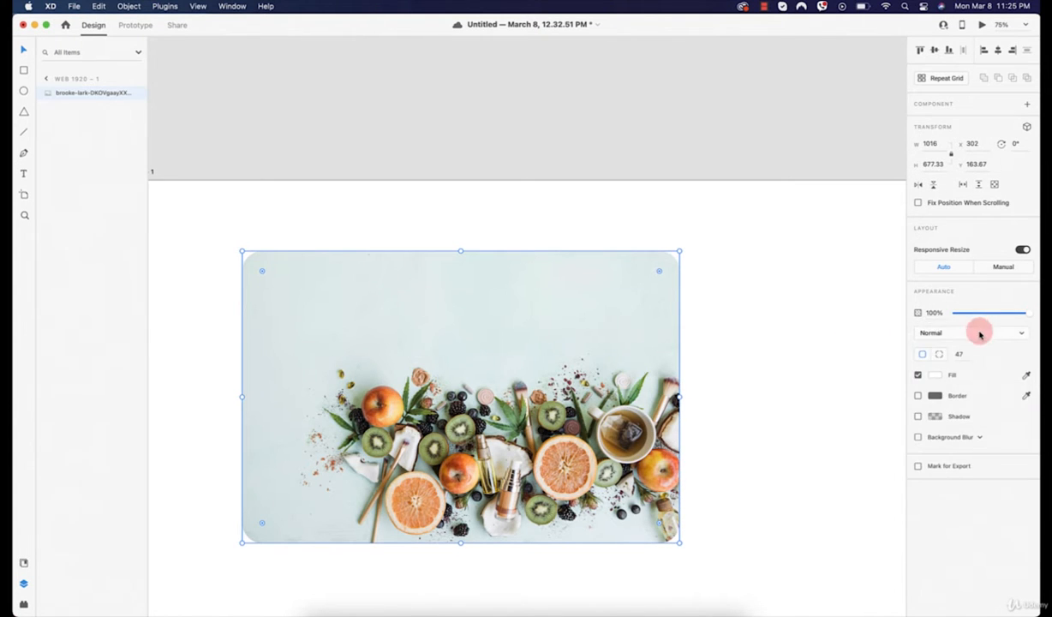
click(857, 326)
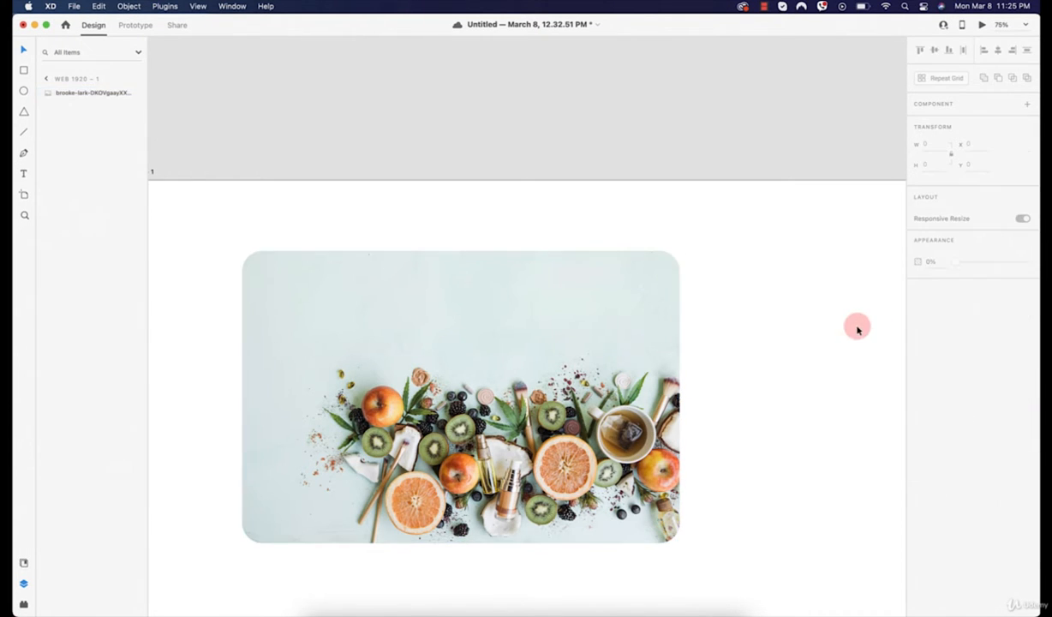
Draw a rectangle about 423 by 677 over the left part of the photo and fill it dark red (#810000).
click(23, 71)
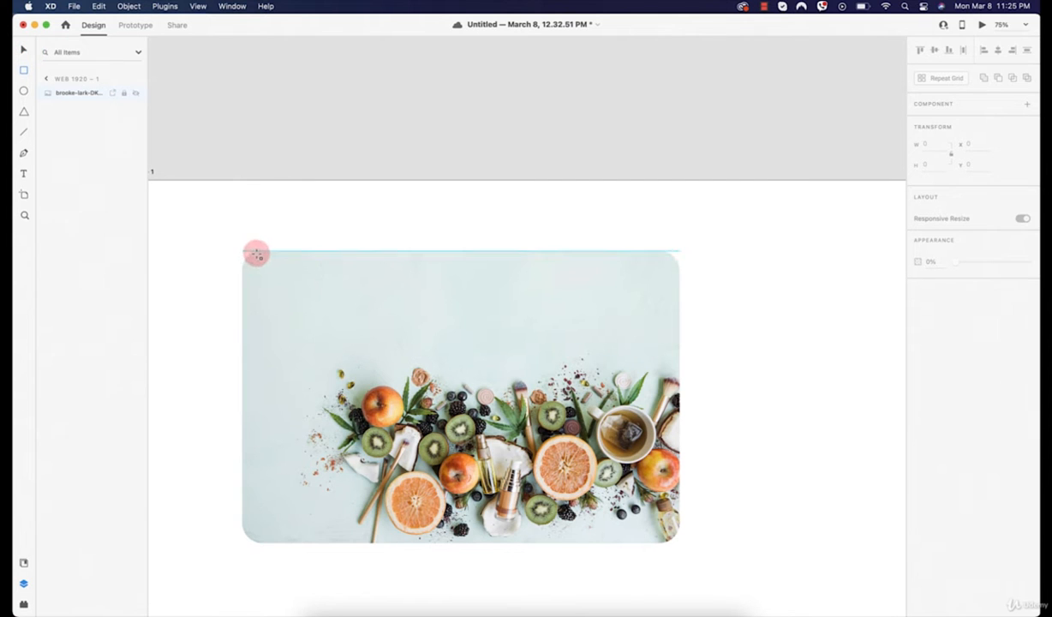
mouse_move(256, 254)
mouse_down()
mouse_move(536, 451)
mouse_move(491, 533)
mouse_move(438, 542)
mouse_up()
click(935, 373)
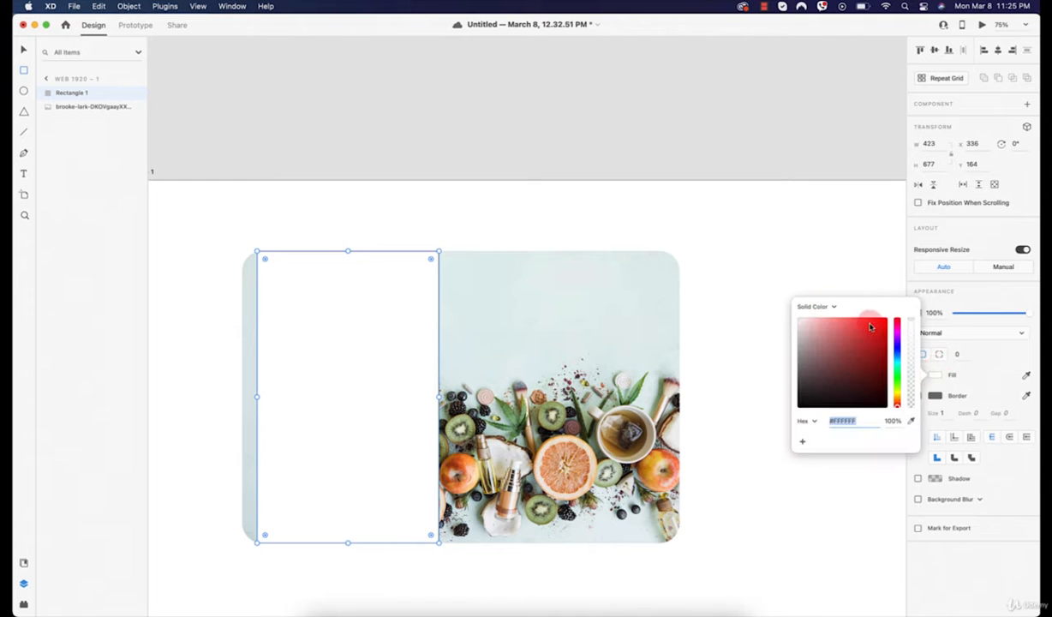
drag(871, 327, 895, 317)
click(885, 357)
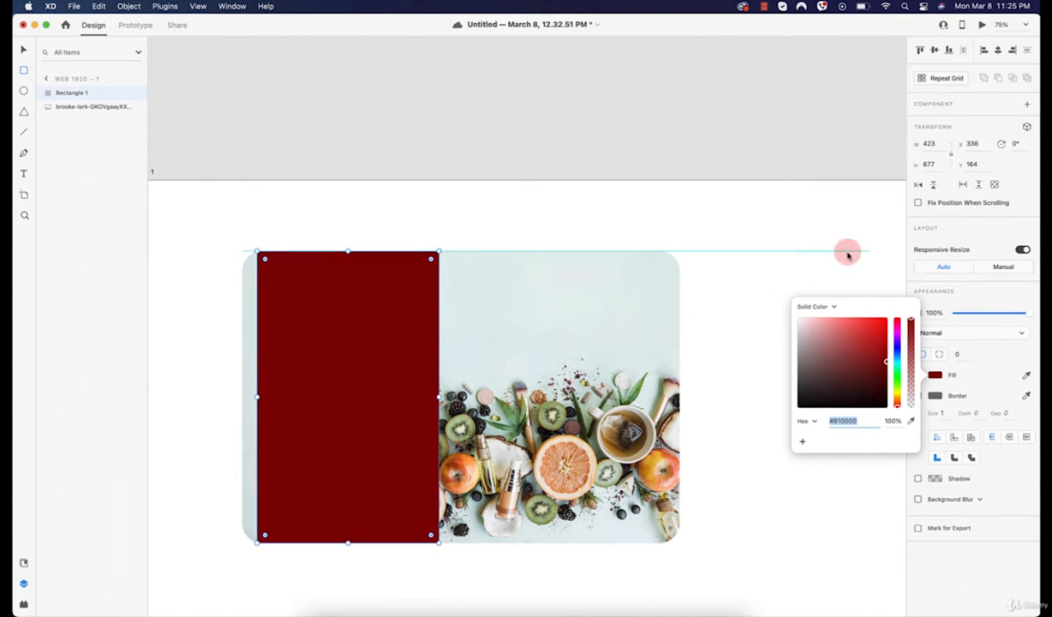
Try the Multiply, Color Burn and Lighten blend modes on the dark red rectangle.
click(960, 337)
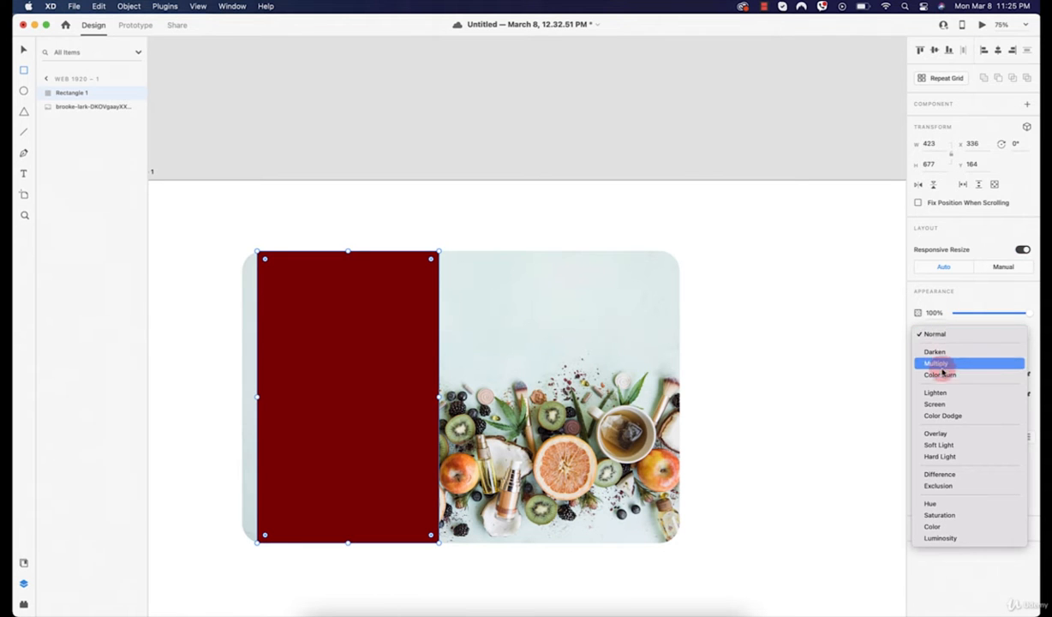
click(943, 365)
click(949, 334)
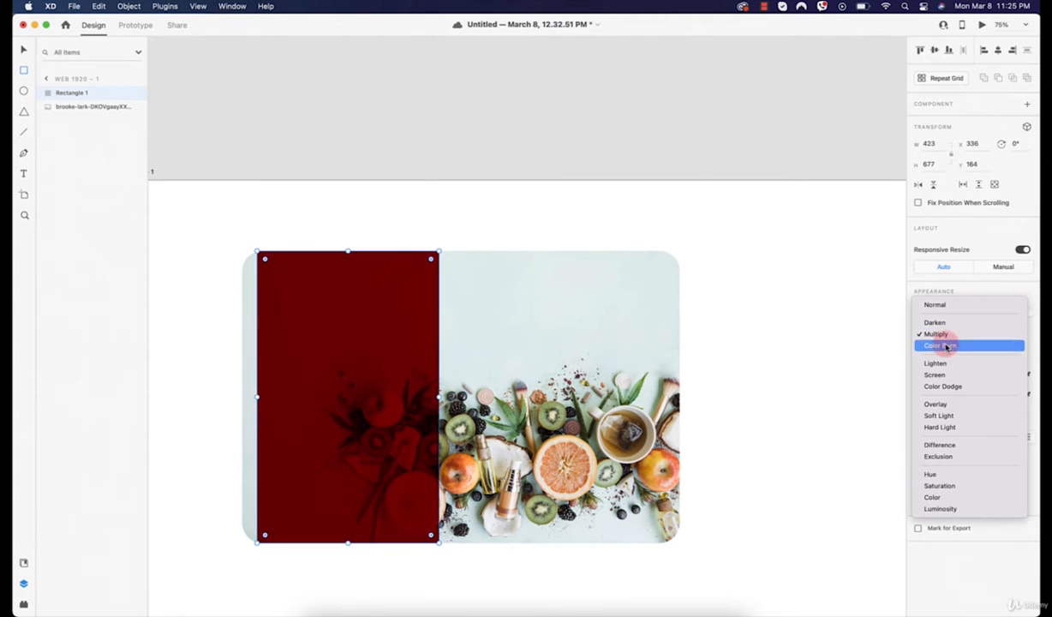
click(942, 347)
click(953, 334)
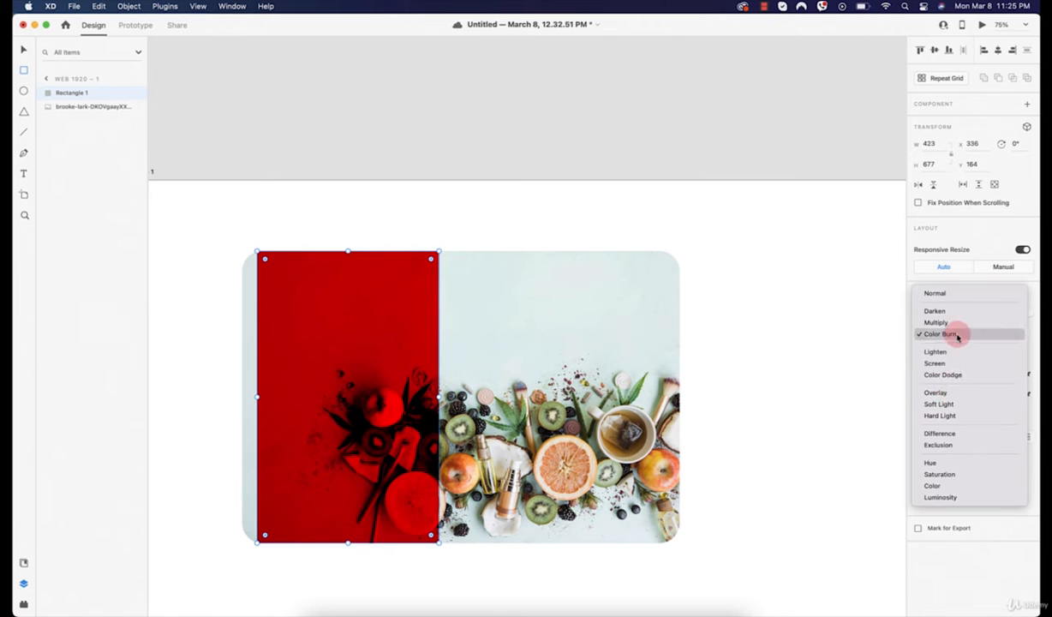
click(938, 352)
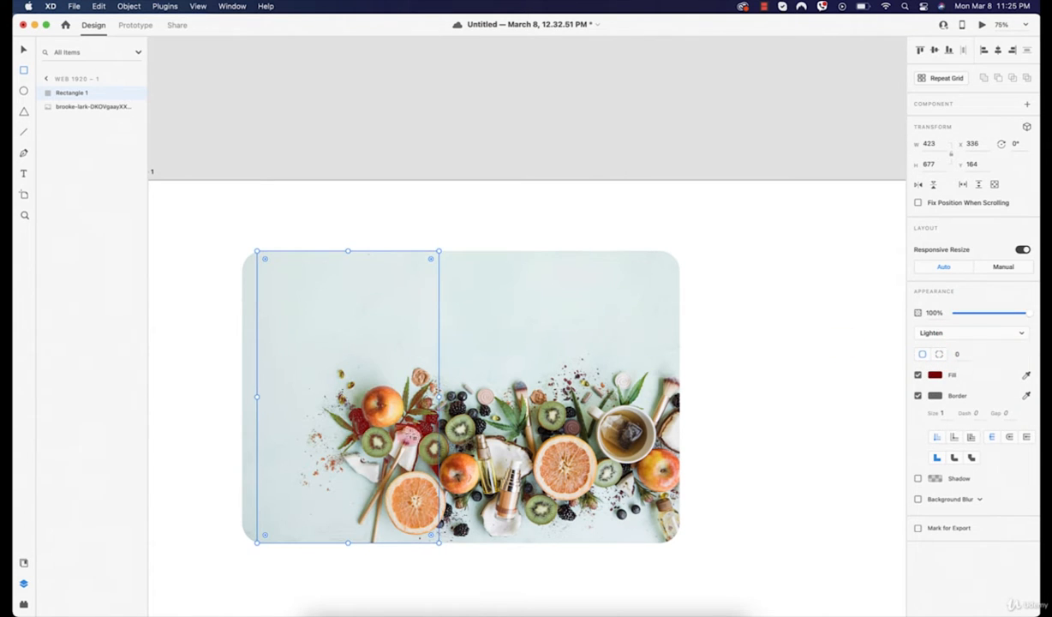
Widen the rectangle to about 524 and try the Screen and Overlay blend modes on it.
drag(439, 396, 484, 394)
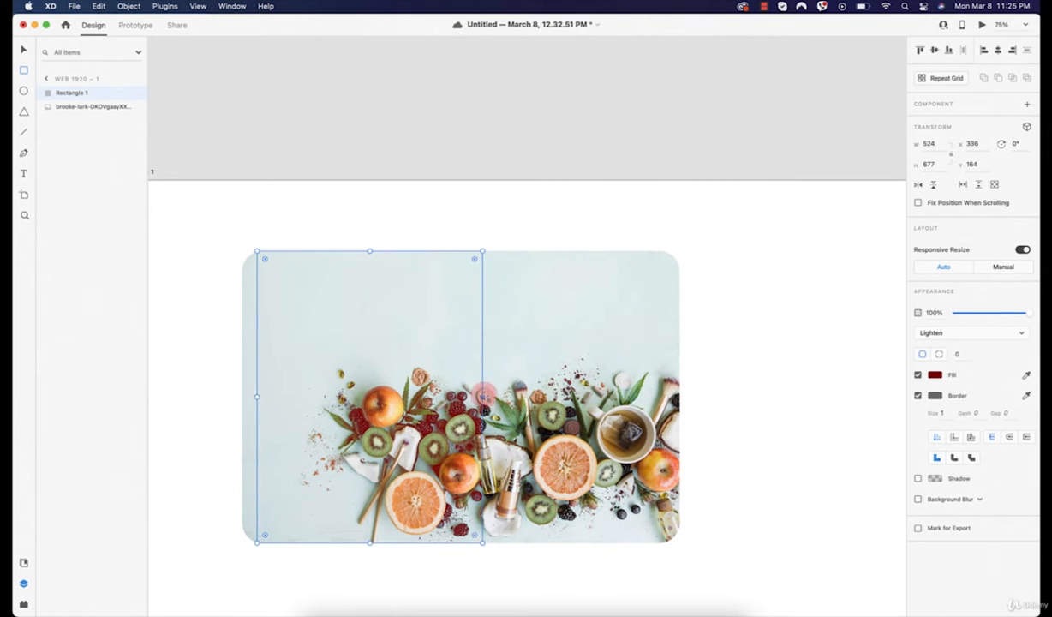
click(940, 337)
click(945, 352)
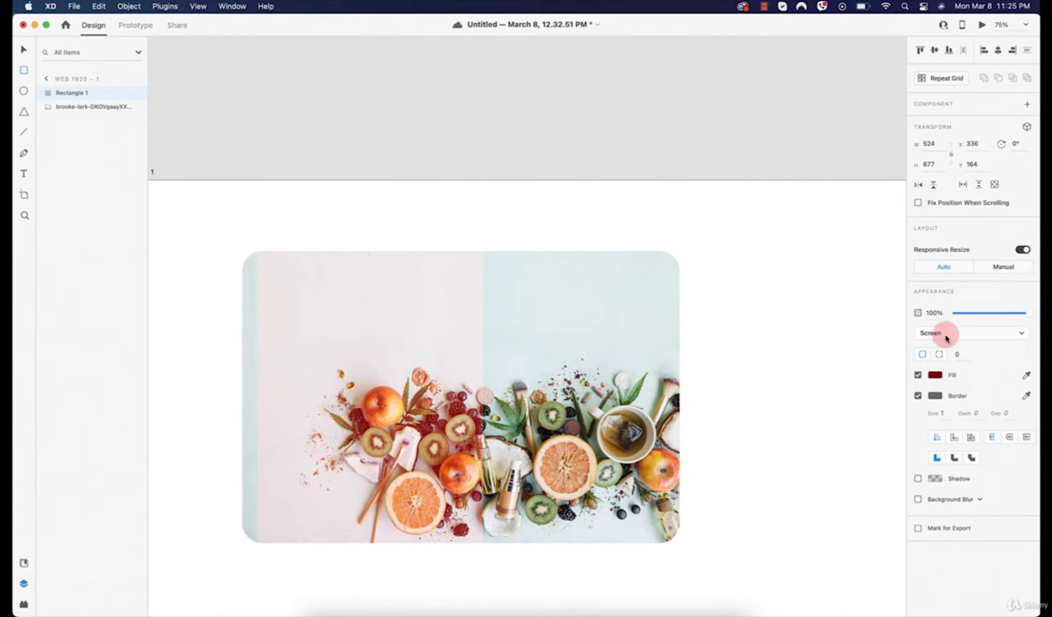
click(946, 337)
click(946, 364)
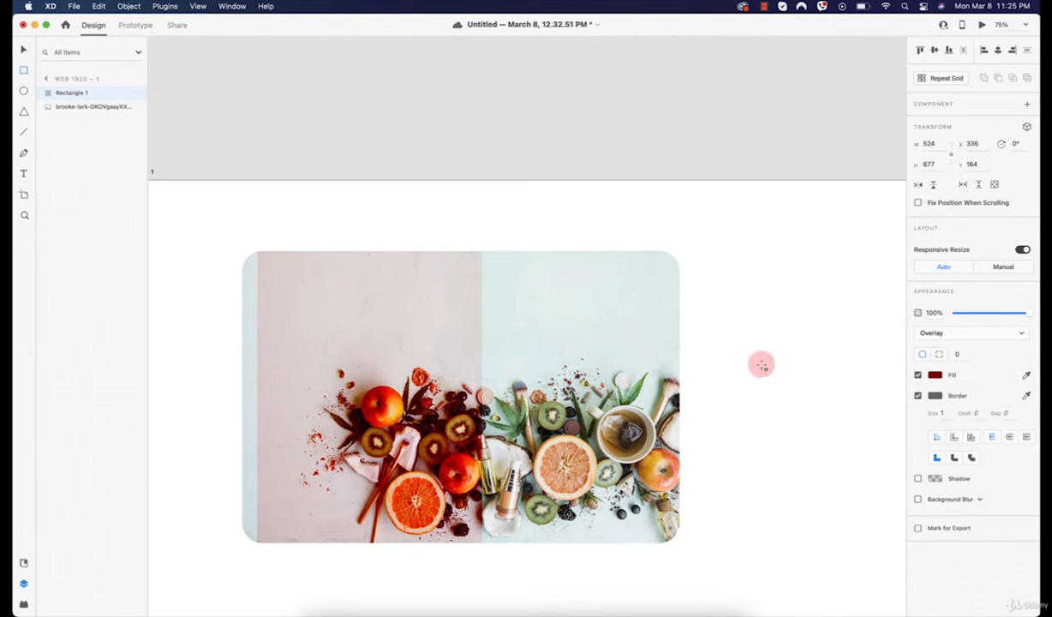
Try a purple fill on the Overlay rectangle, and delete the rectangle.
click(935, 374)
mouse_move(875, 368)
mouse_down()
mouse_move(873, 330)
mouse_move(899, 344)
mouse_move(898, 380)
mouse_move(898, 333)
mouse_move(898, 342)
mouse_up()
click(349, 348)
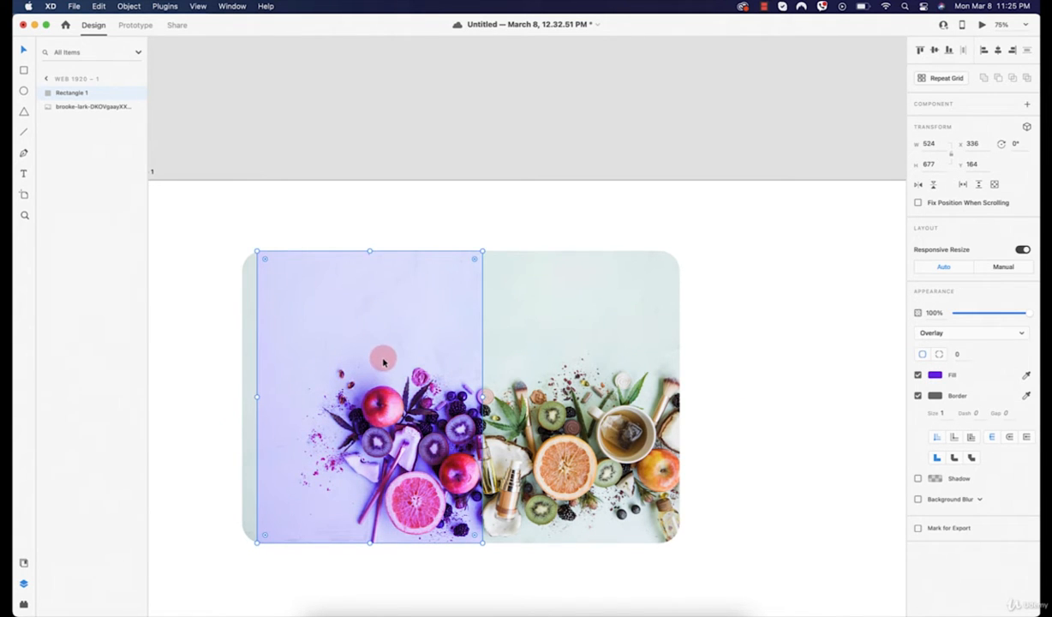
key(Delete)
Try replacing the photo with a solid brownish red fill (#804545), and undo the fill change.
click(644, 451)
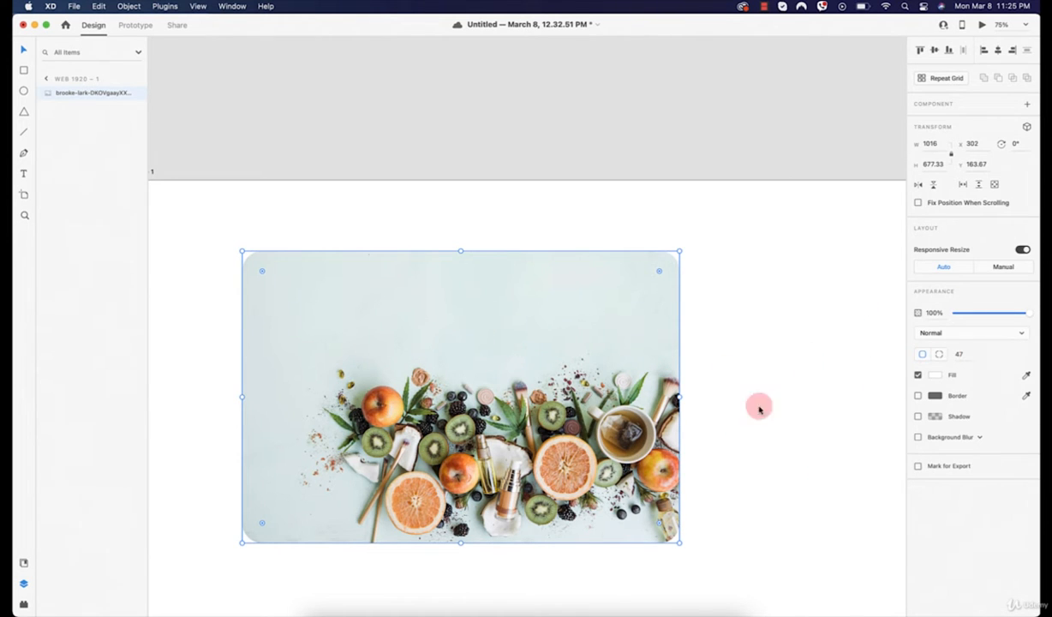
click(938, 375)
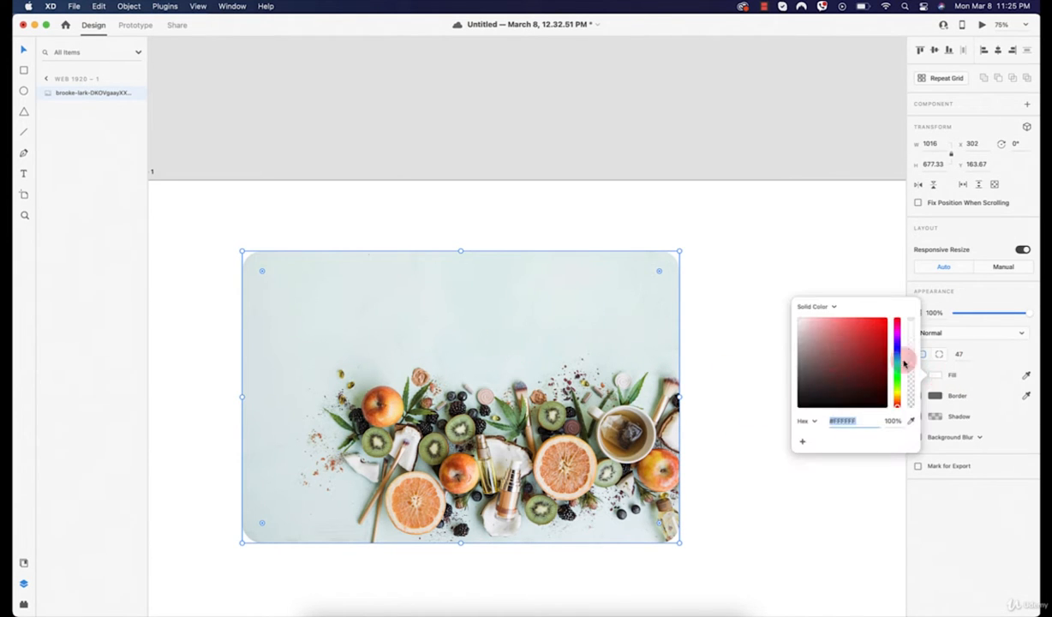
click(838, 364)
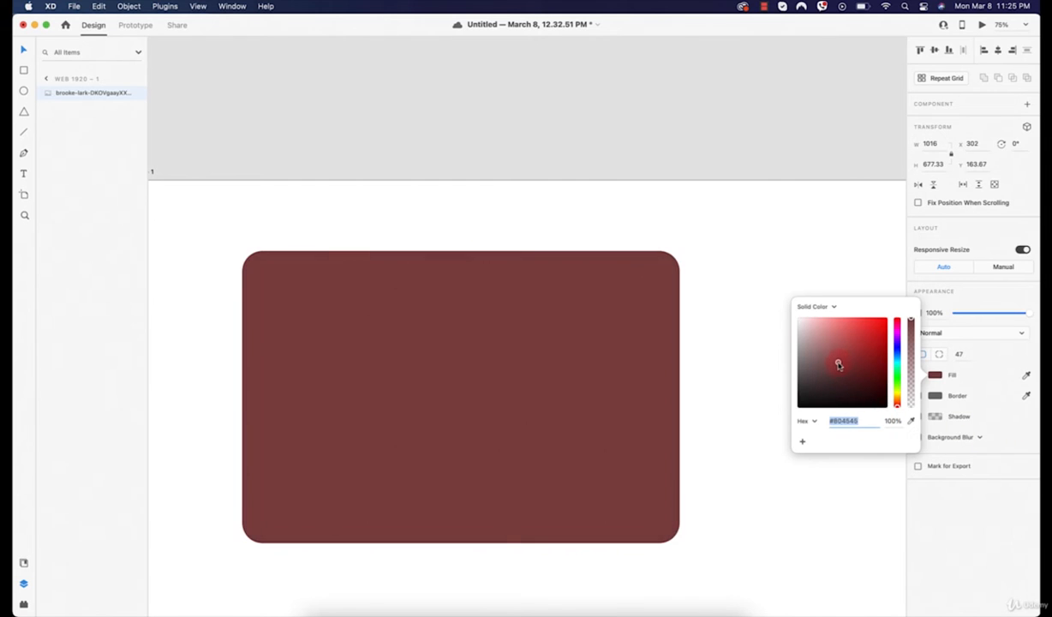
click(737, 351)
key(super+z)
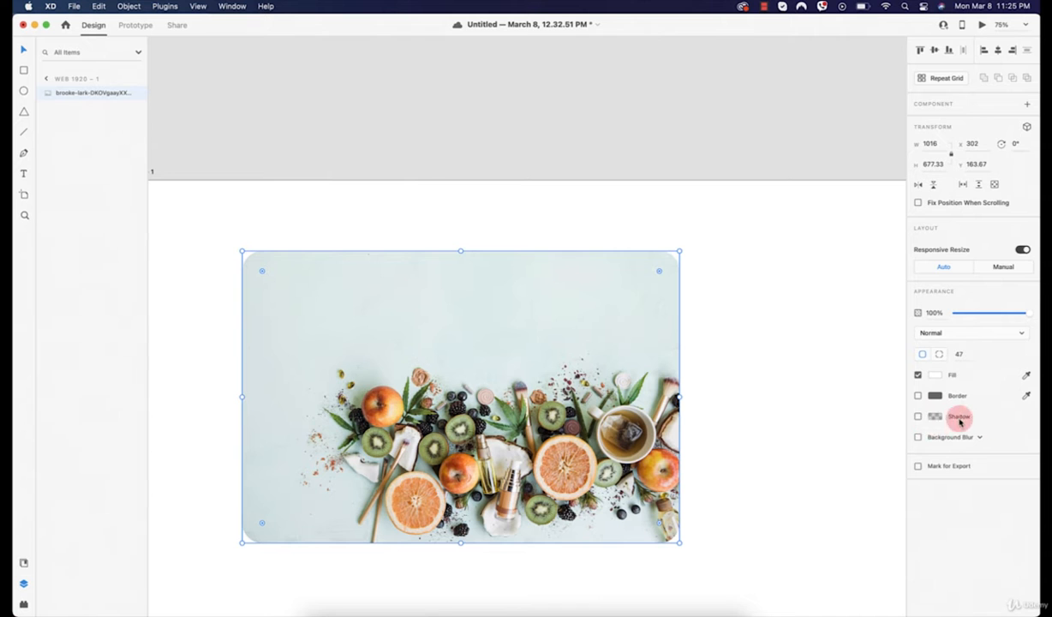
Add a shadow to the photo and move it to about X 279, Y 102.67 on the artboard.
click(919, 416)
drag(618, 464, 608, 439)
scroll(665, 523, up, 10)
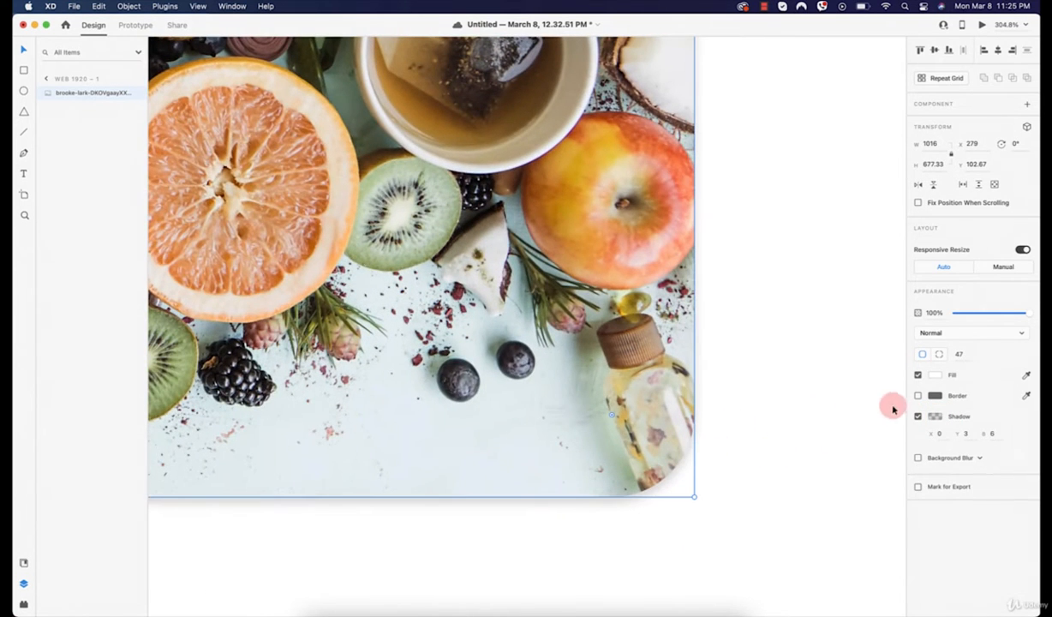
Remove the shadow from the photo.
scroll(787, 425, down, 10)
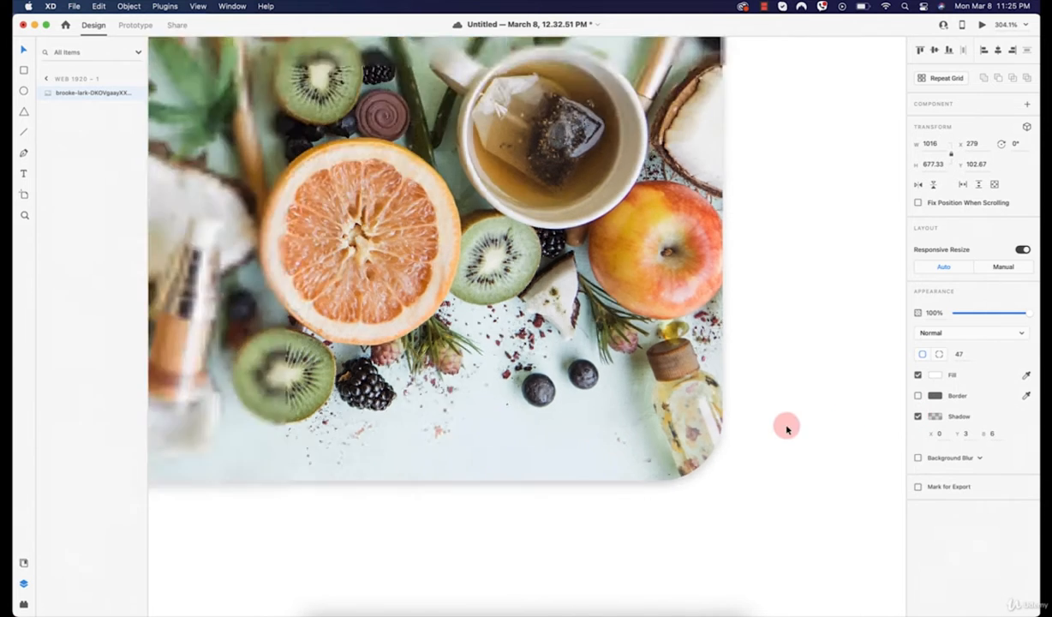
click(919, 417)
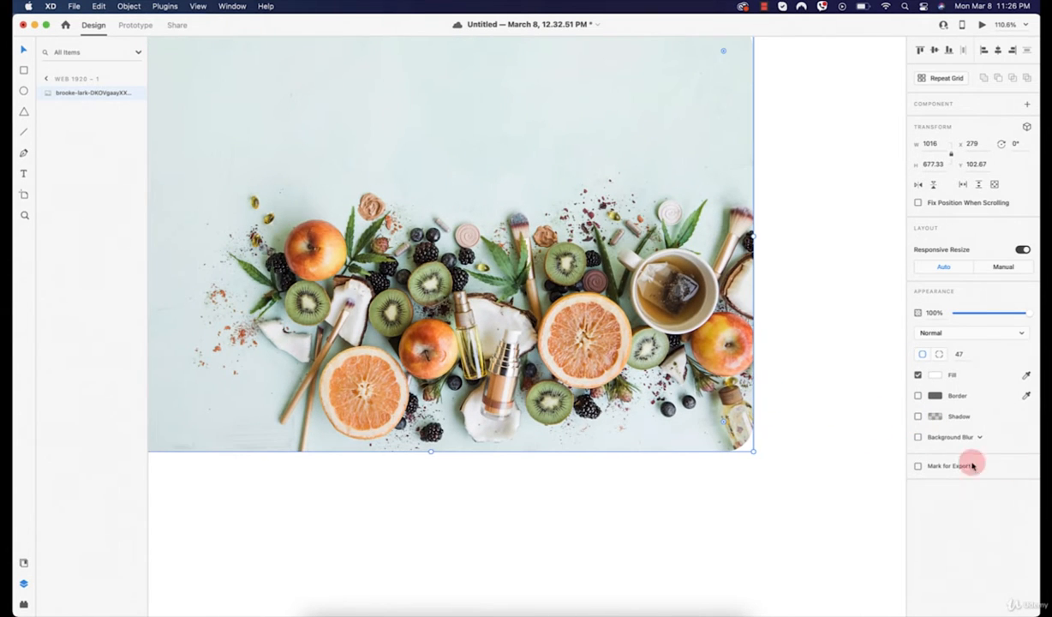
scroll(651, 372, down, 5)
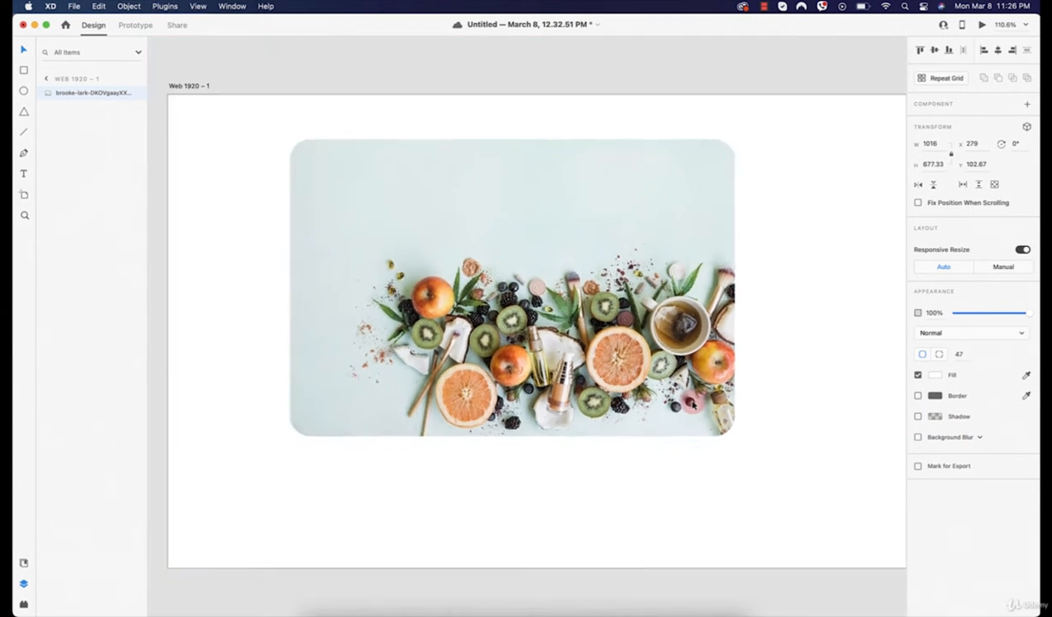
Try Background Blur on the photo, and move the photo to about X 280, Y 143.67.
click(918, 437)
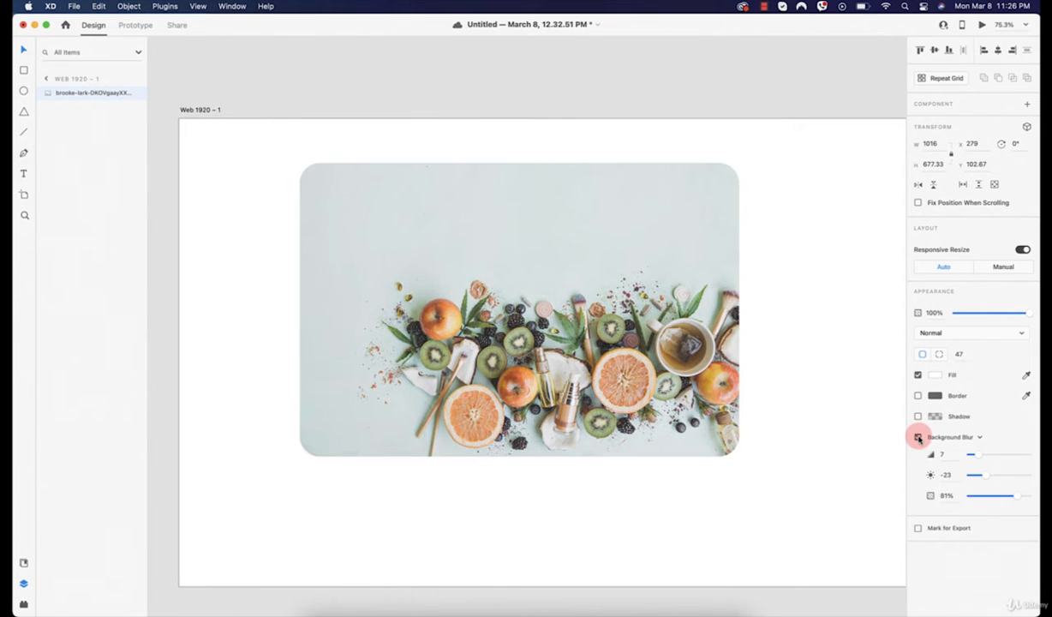
click(919, 437)
drag(493, 280, 494, 298)
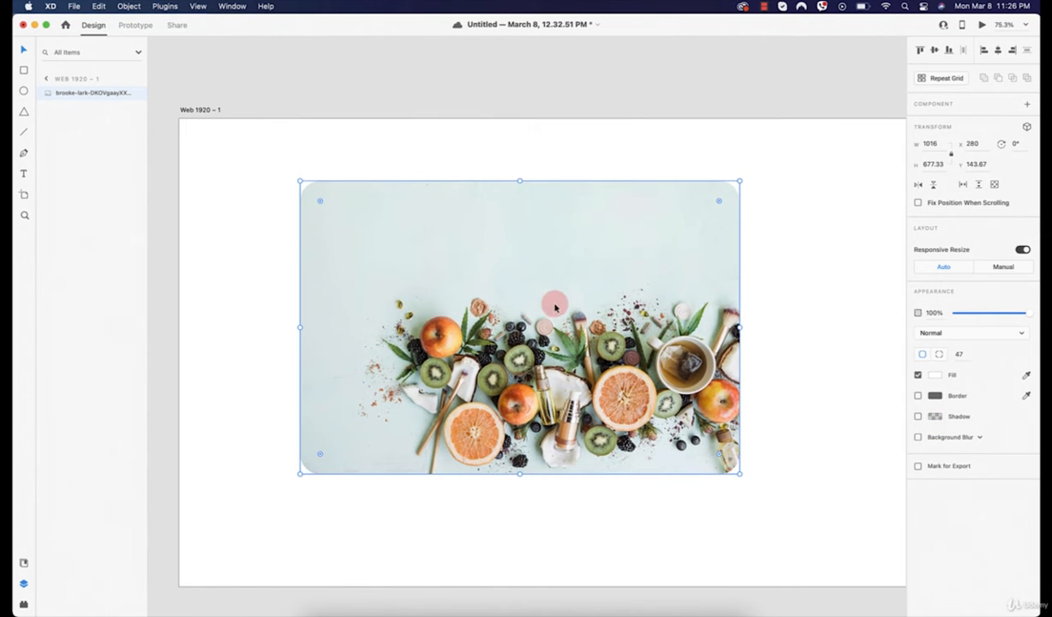
Draw a rectangle about 555 by 340 over the photo, with corners rounded to about 31, at about X 548, Y 357.
click(28, 76)
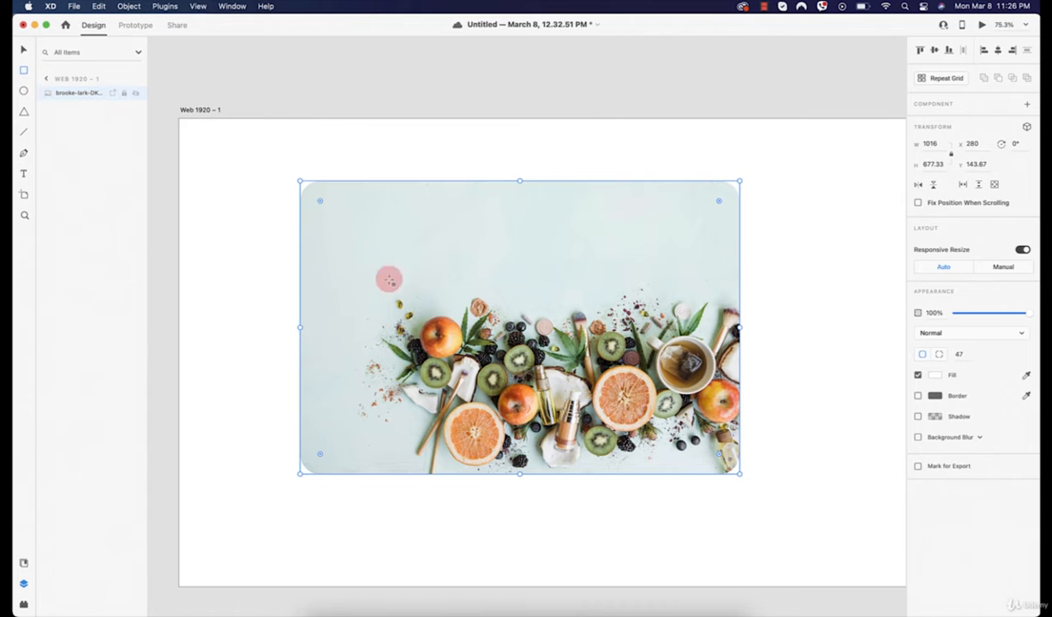
mouse_move(422, 287)
mouse_down()
mouse_move(657, 416)
mouse_move(661, 434)
mouse_up()
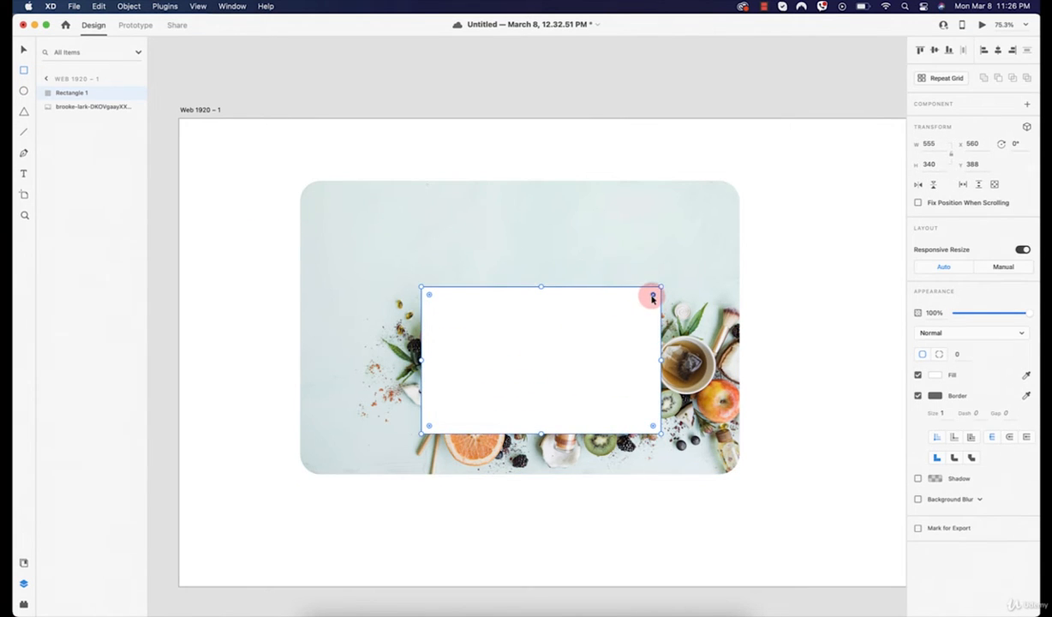
drag(648, 303, 647, 301)
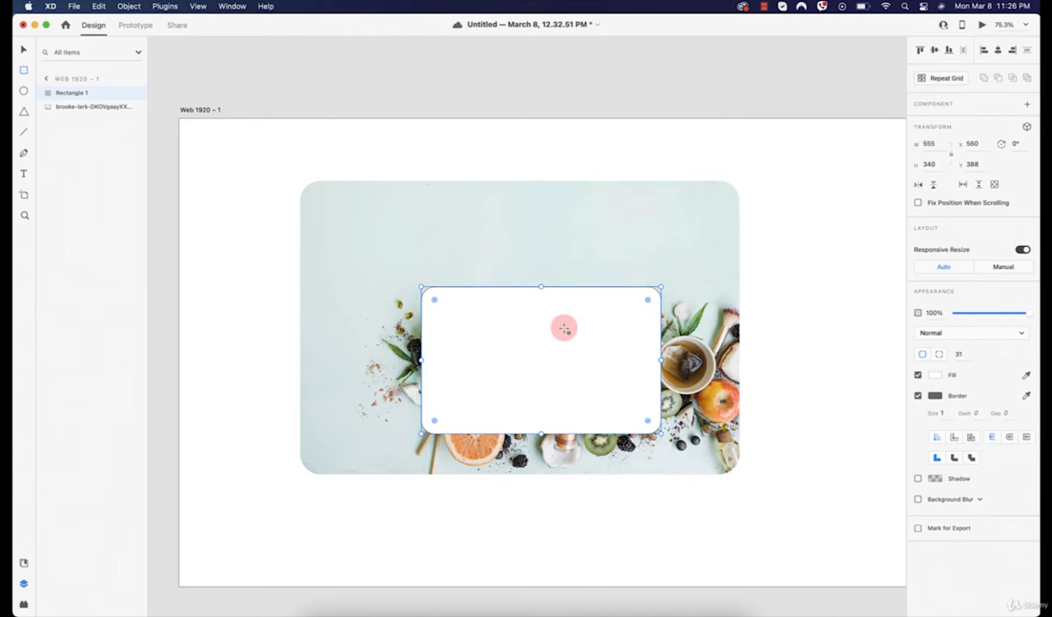
key(v)
mouse_move(588, 359)
mouse_down()
mouse_move(595, 345)
mouse_move(583, 346)
mouse_up()
Apply Background Blur to the rectangle with amount 13, brightness 4 and opacity 30%, and move it to about X 442, Y 305.
click(956, 499)
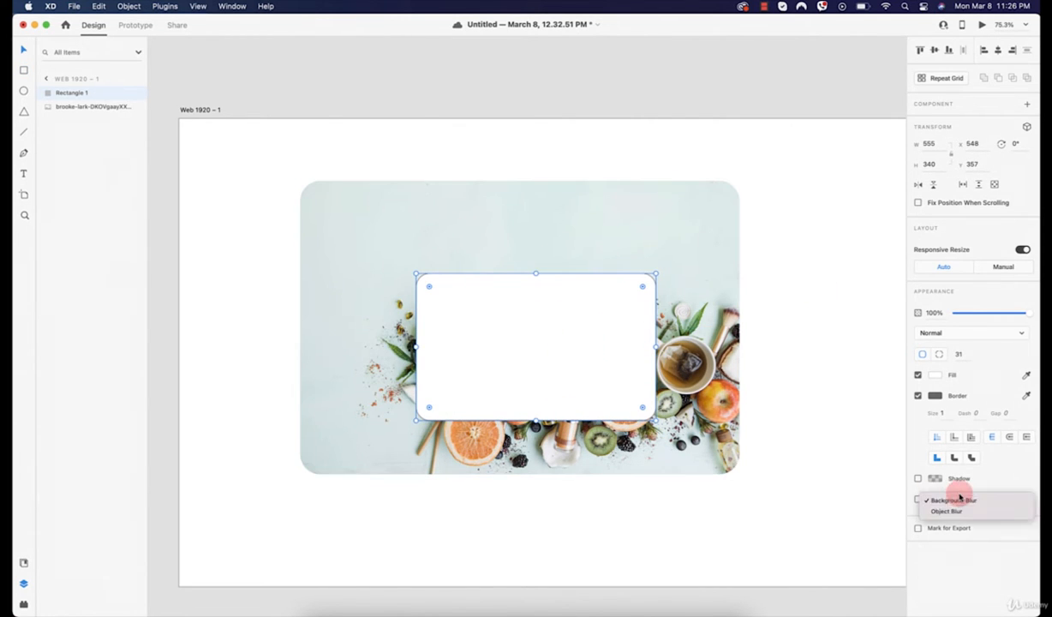
click(952, 499)
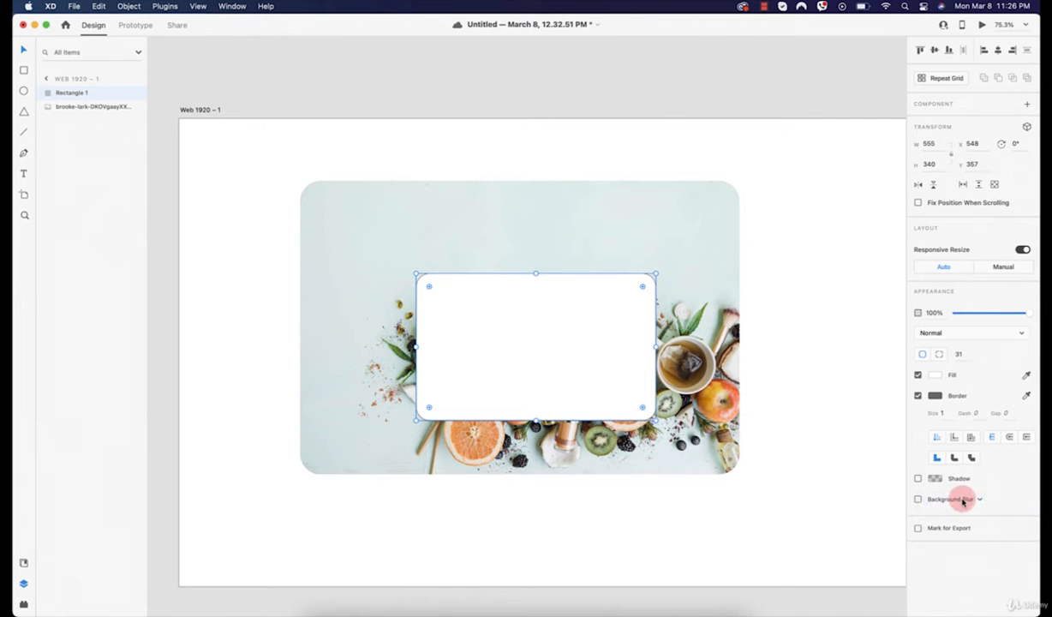
click(917, 500)
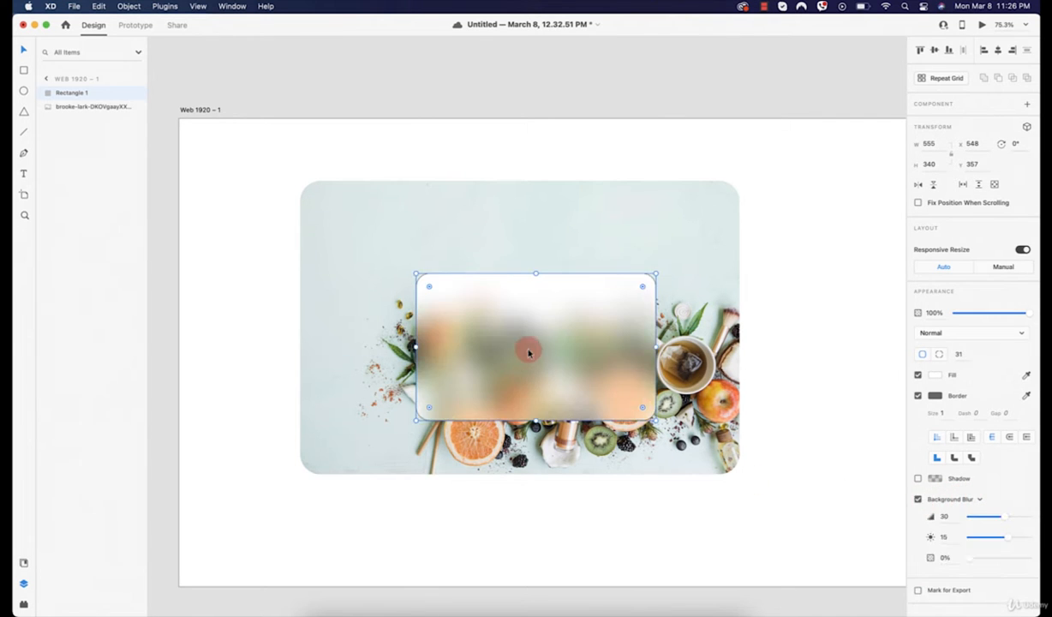
drag(531, 353, 467, 311)
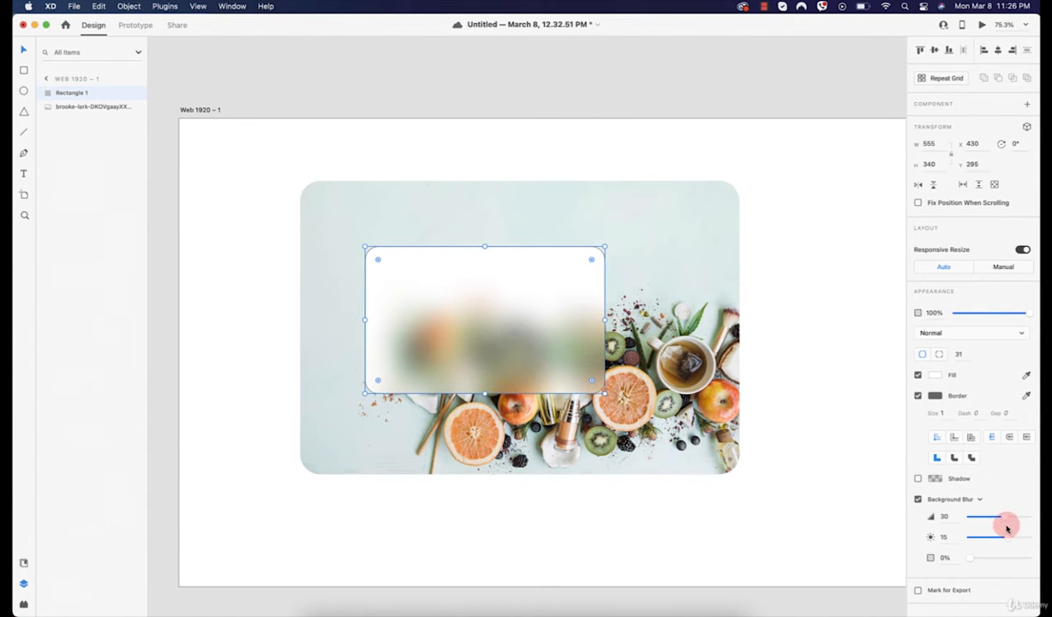
mouse_move(1006, 518)
mouse_down()
mouse_move(974, 519)
mouse_move(986, 519)
mouse_move(994, 537)
mouse_move(980, 540)
mouse_move(1005, 538)
mouse_move(988, 537)
mouse_move(1001, 554)
mouse_move(985, 558)
mouse_move(996, 518)
mouse_move(986, 520)
mouse_up()
drag(546, 324, 557, 332)
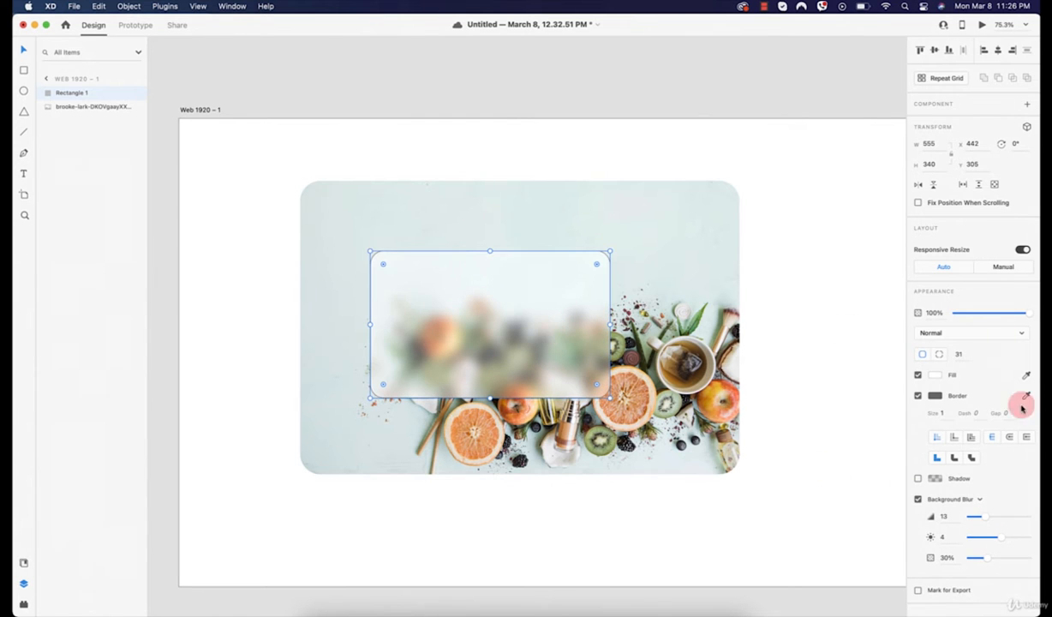
Try a white border (#FFFFFF) on the blurred rectangle, and delete the rectangle.
click(939, 397)
drag(816, 419, 749, 303)
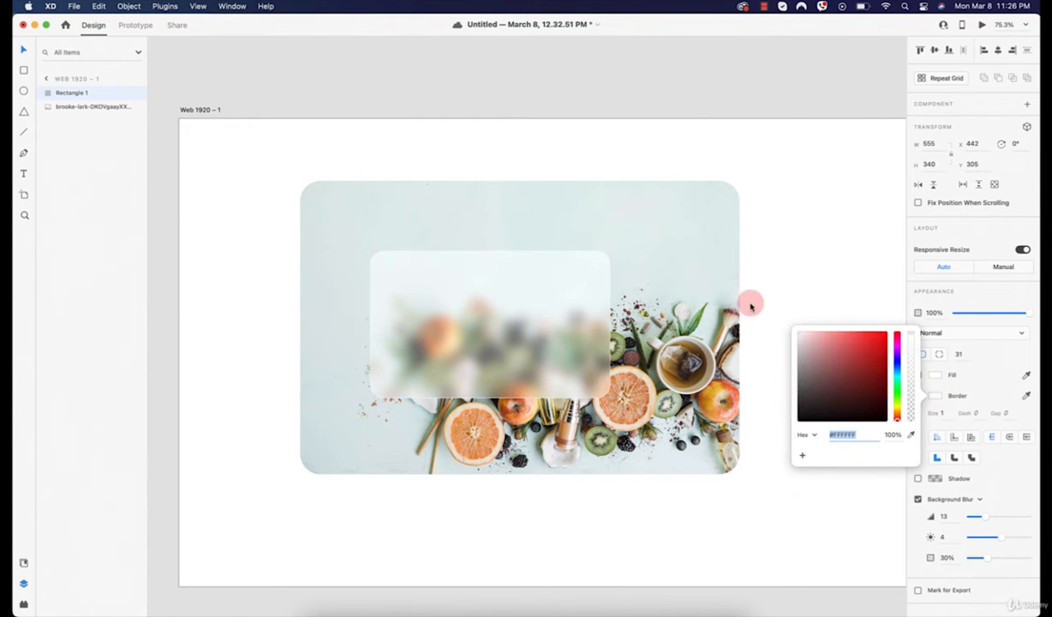
click(664, 305)
mouse_move(552, 339)
mouse_down()
mouse_move(564, 346)
mouse_move(533, 346)
mouse_up()
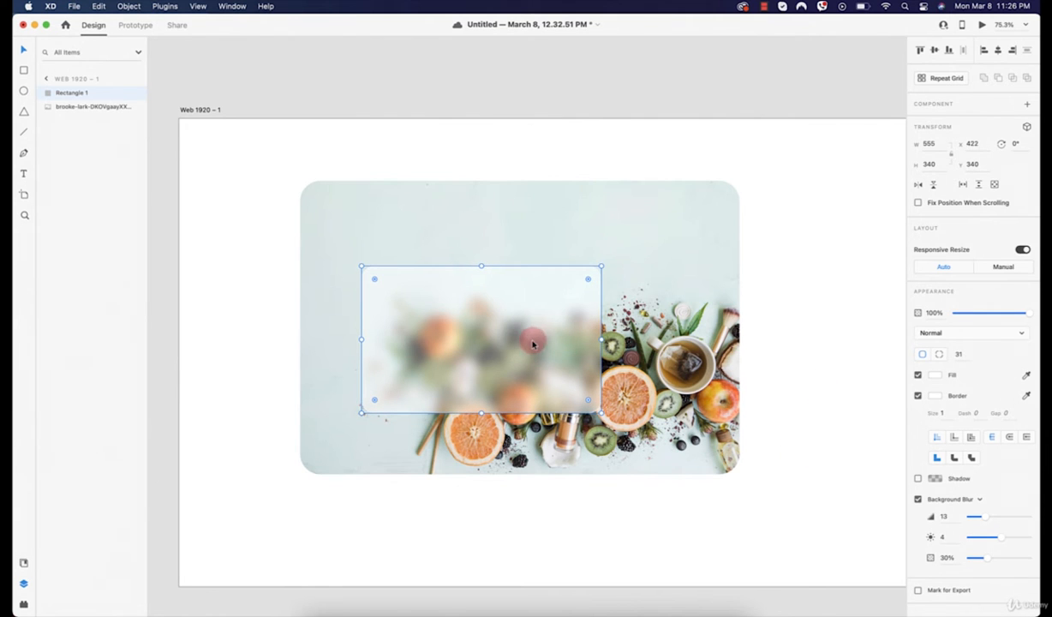
key(Delete)
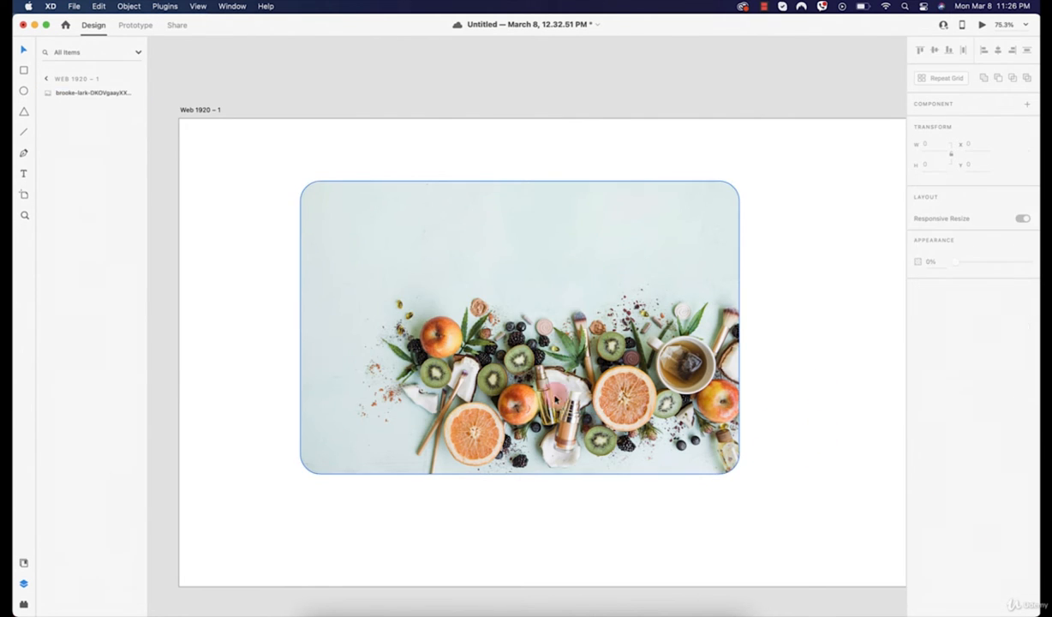
Apply Object Blur to the photo and reduce the blur amount to 0.
click(365, 348)
click(955, 437)
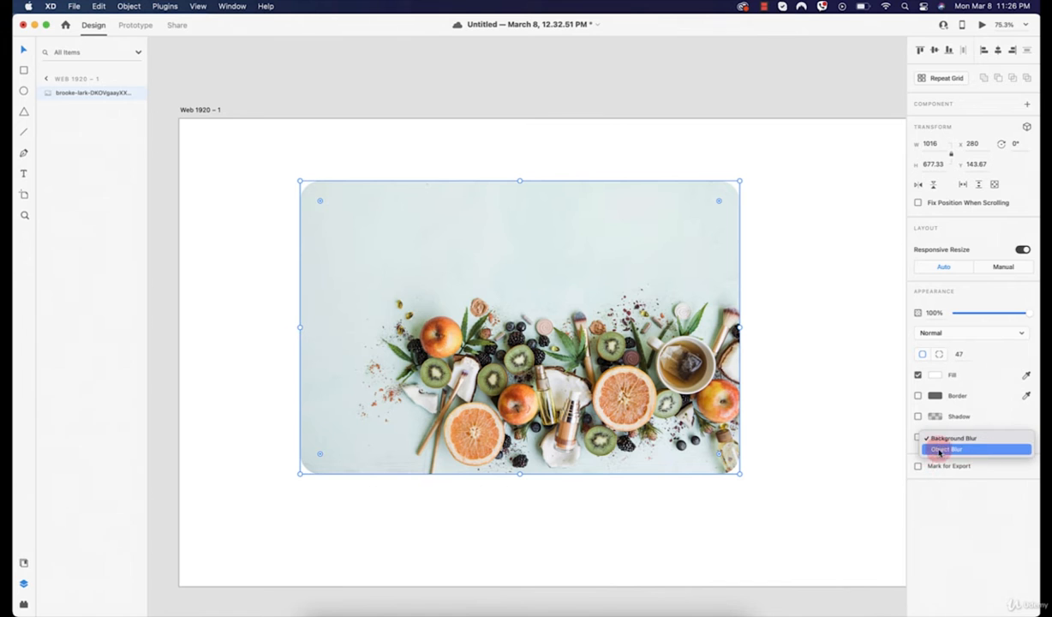
click(951, 451)
click(526, 335)
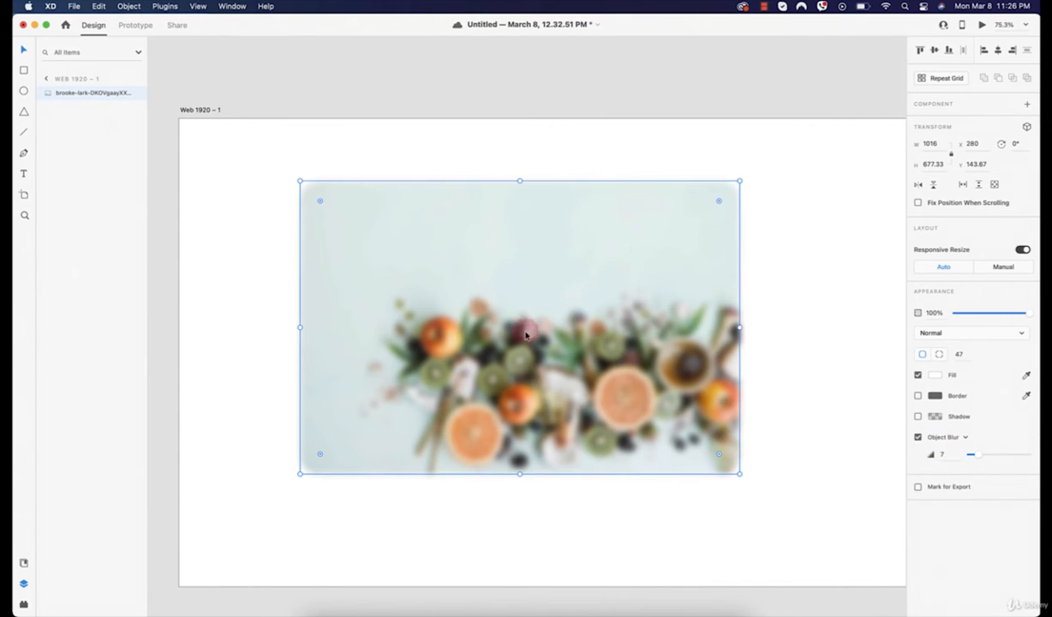
drag(978, 457, 810, 437)
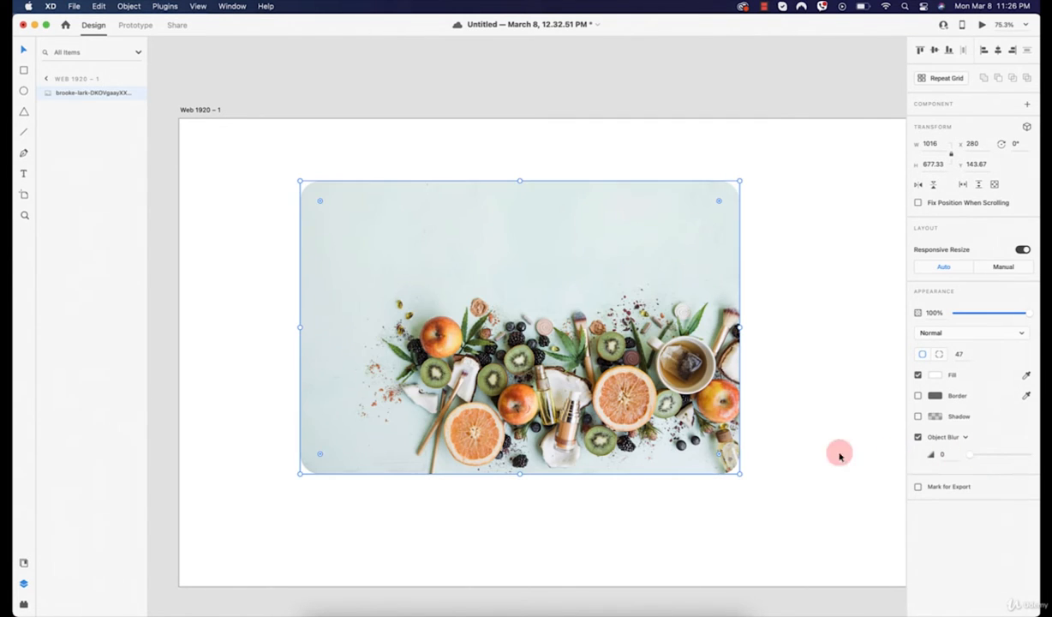
Move the photo to about X 142, Y 188.67 and reduce its corner radius to 0.
drag(574, 288, 517, 305)
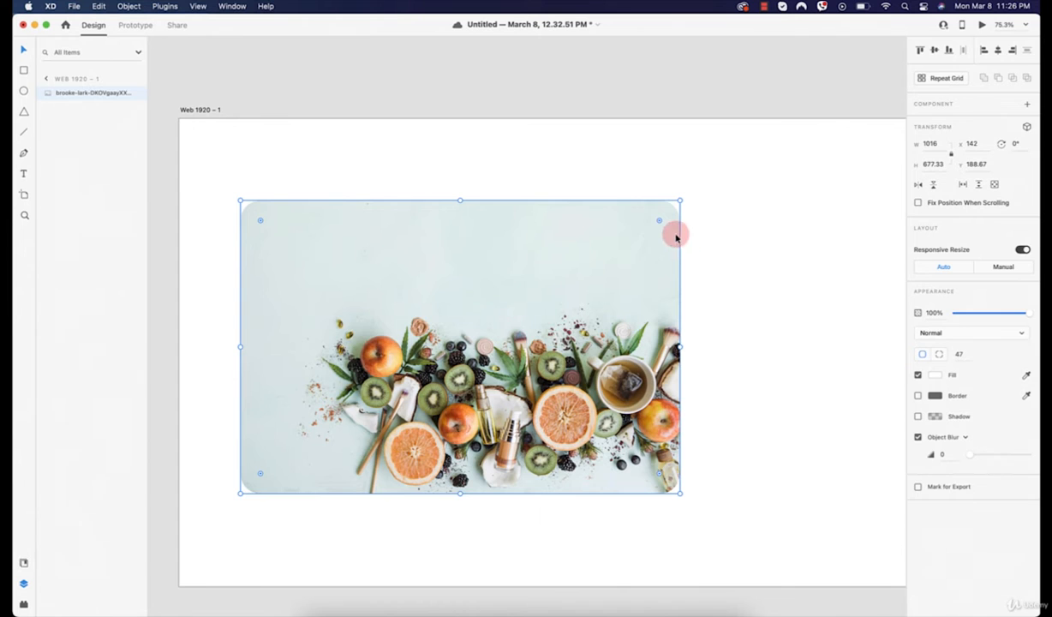
drag(651, 226, 678, 202)
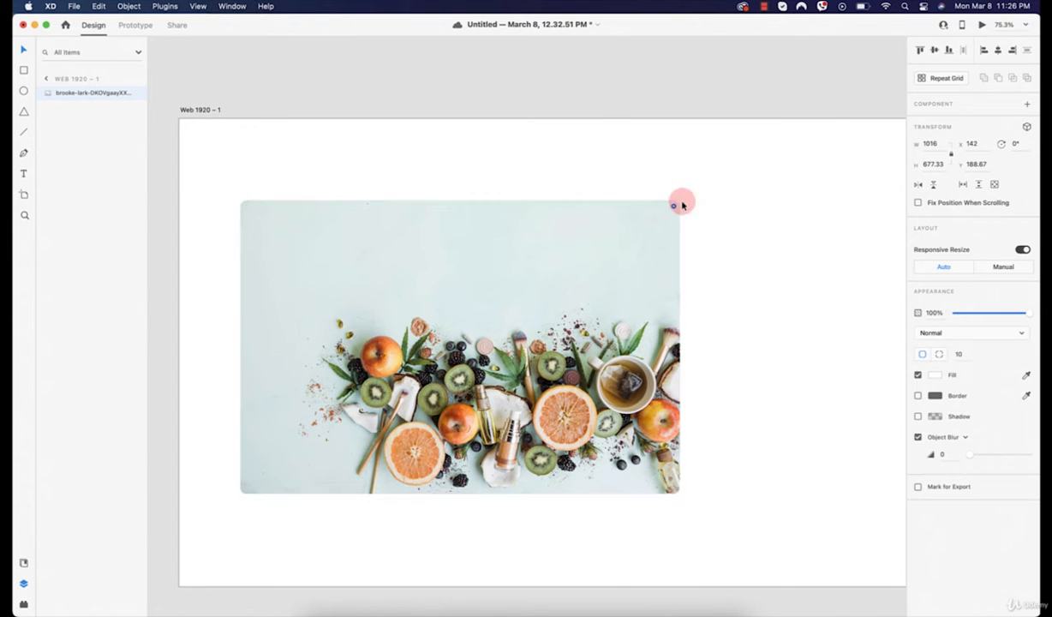
click(728, 230)
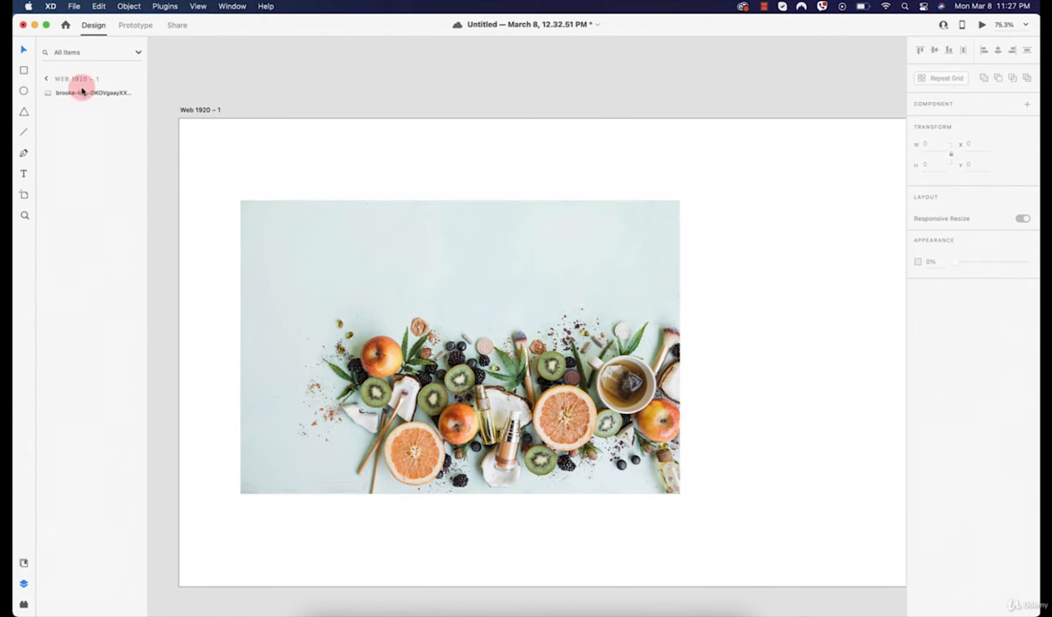
Draw a circle 350 in diameter over the photo and position it at X 475, Y 352.
click(23, 91)
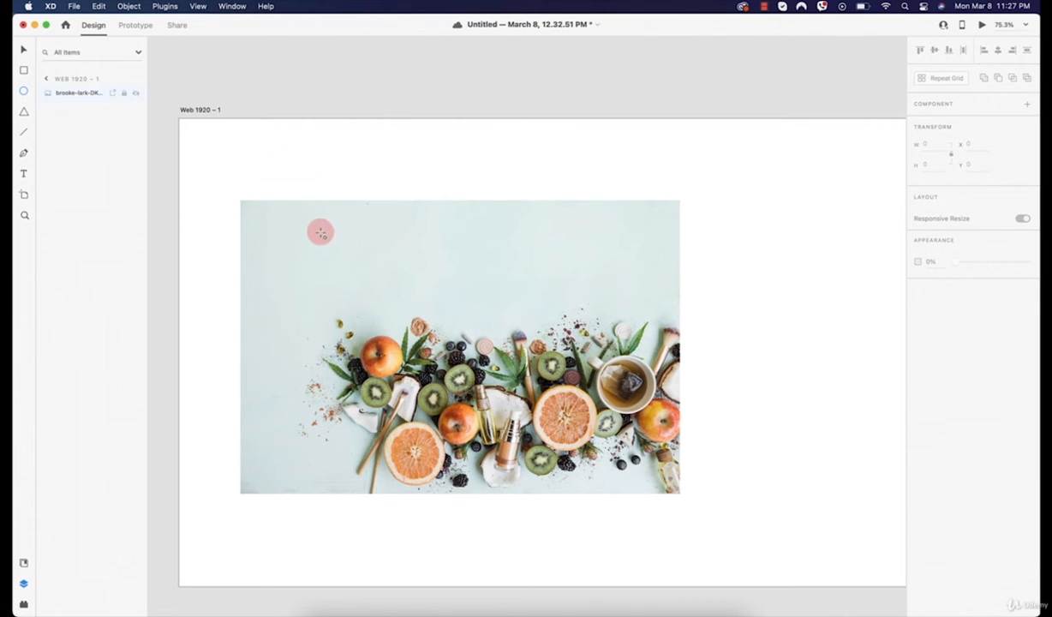
drag(431, 279, 582, 429)
drag(545, 383, 474, 370)
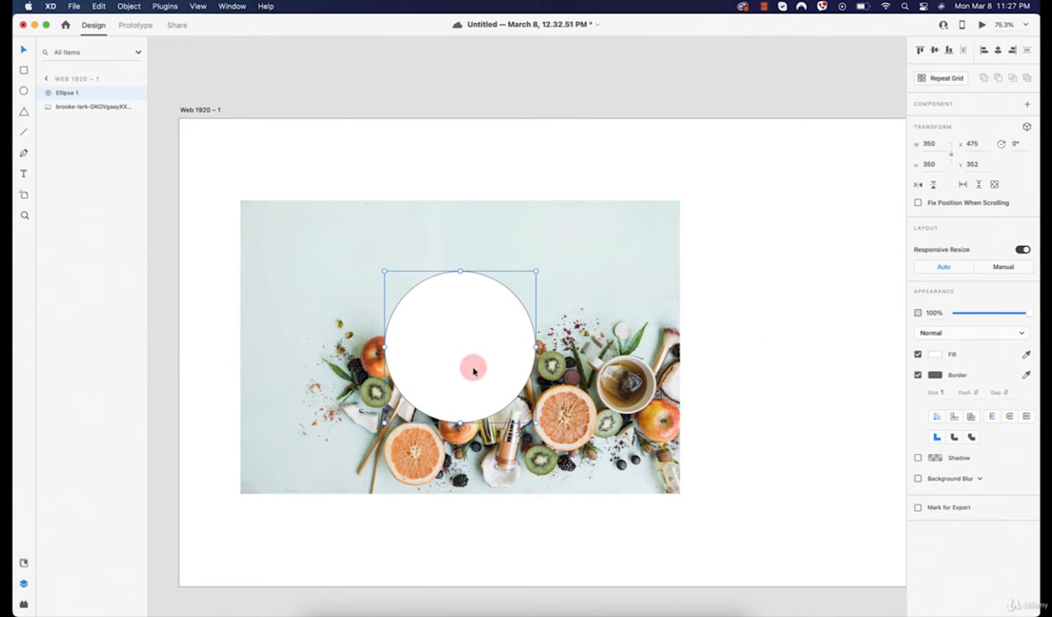
click(70, 108)
click(63, 96)
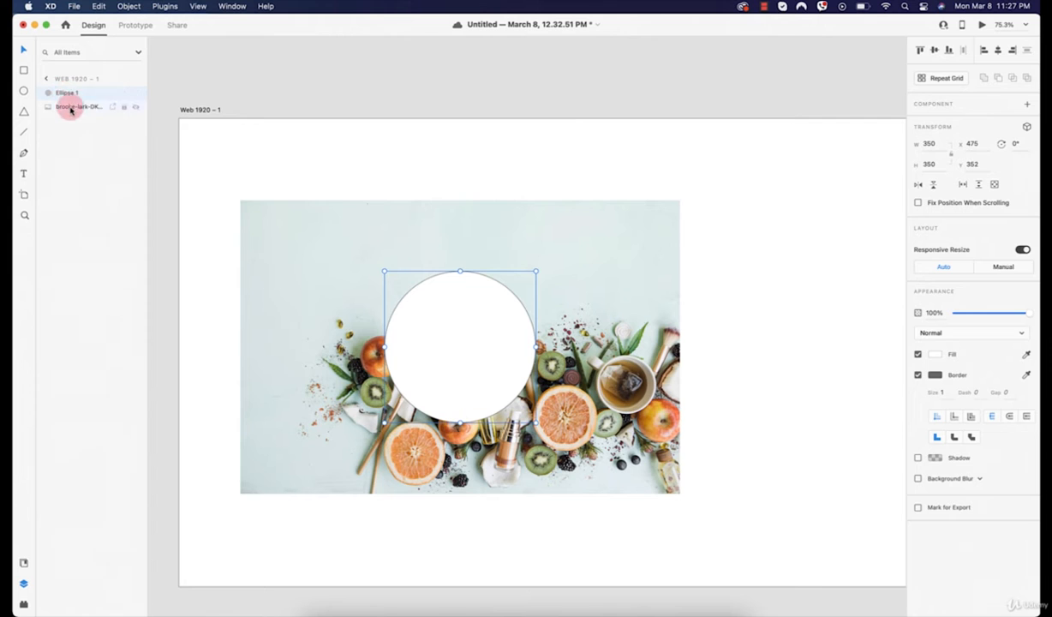
click(65, 108)
drag(62, 97, 58, 113)
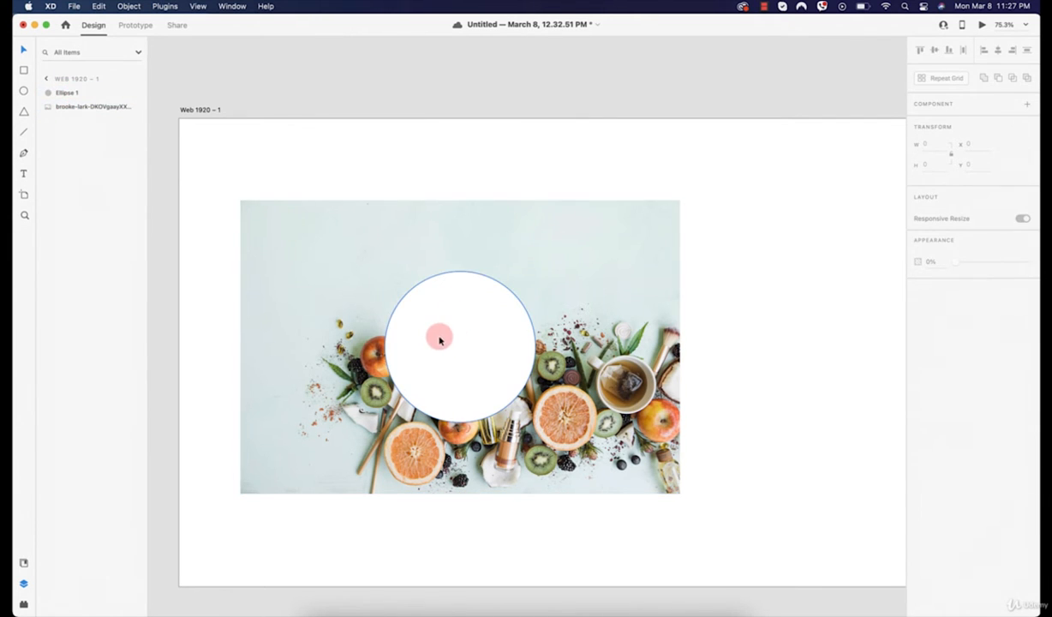
click(465, 338)
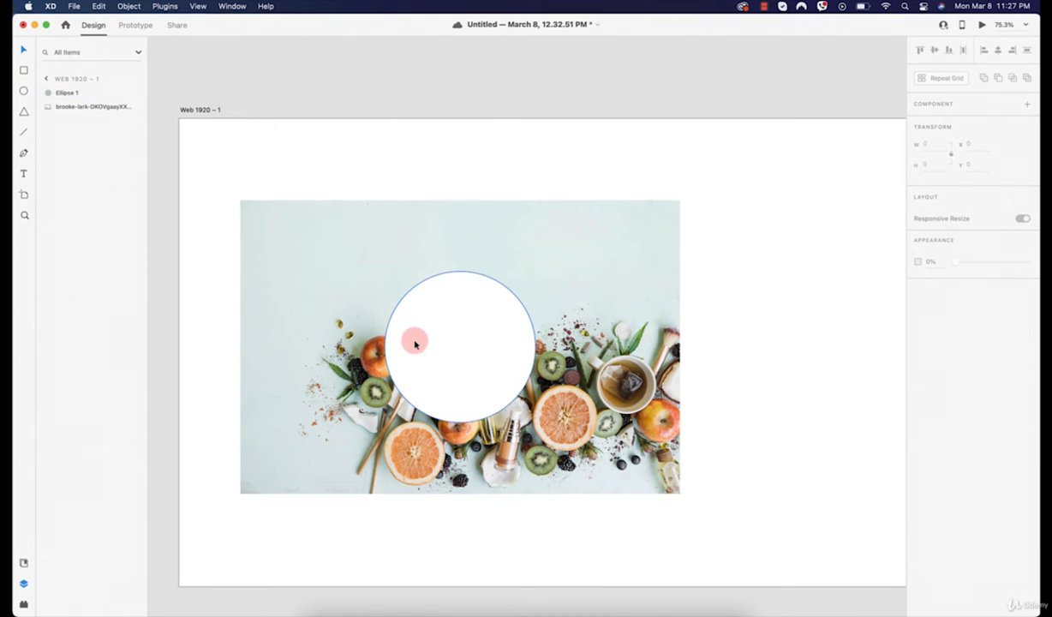
Mask the photo with the circle using Mask with Shape.
click(437, 362)
shift+click(282, 293)
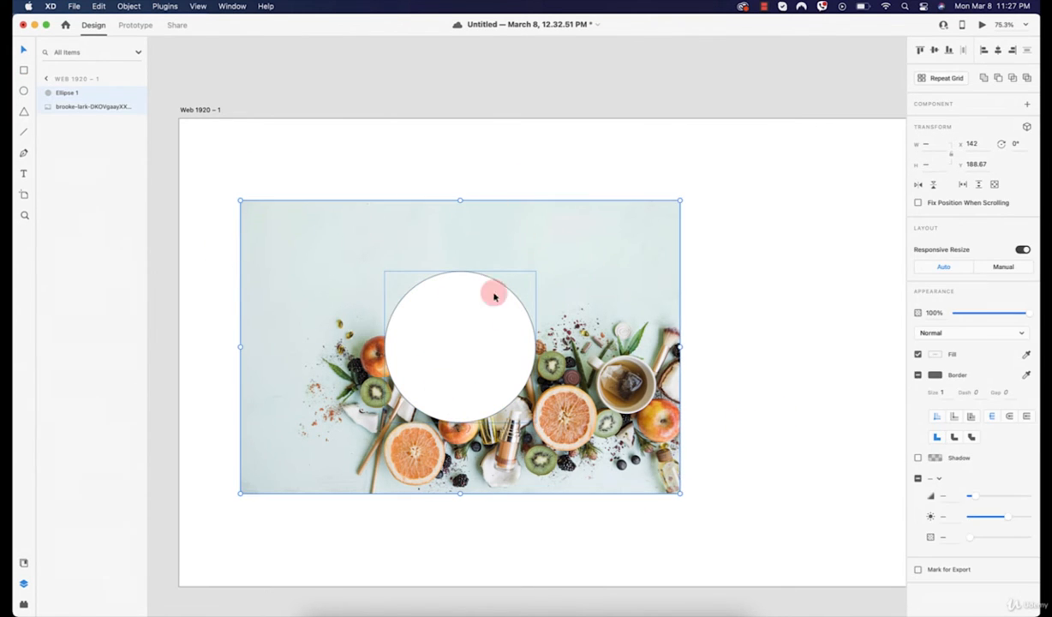
right_click(457, 319)
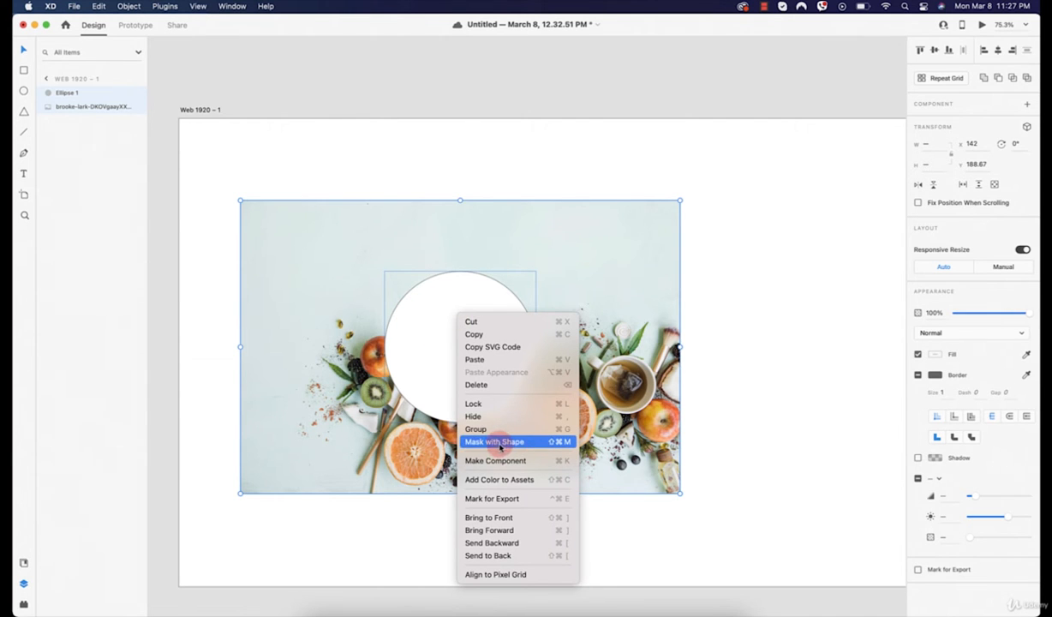
click(501, 442)
click(352, 242)
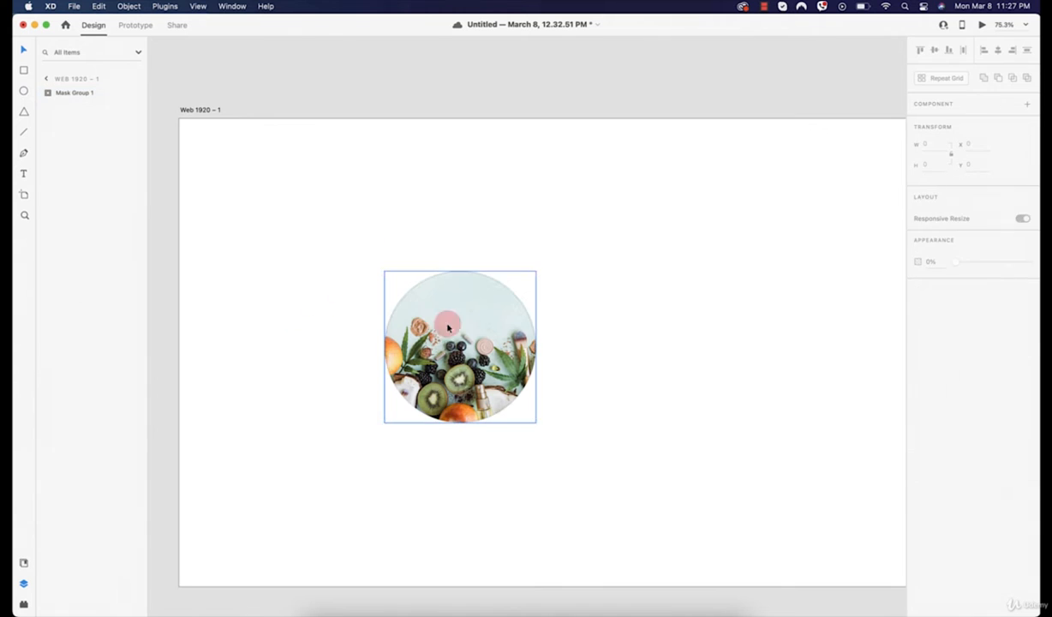
Move the masked circle to about X 565, Y 275, and reposition the photo inside the mask to about X 232, Y 29.67.
drag(447, 327, 471, 310)
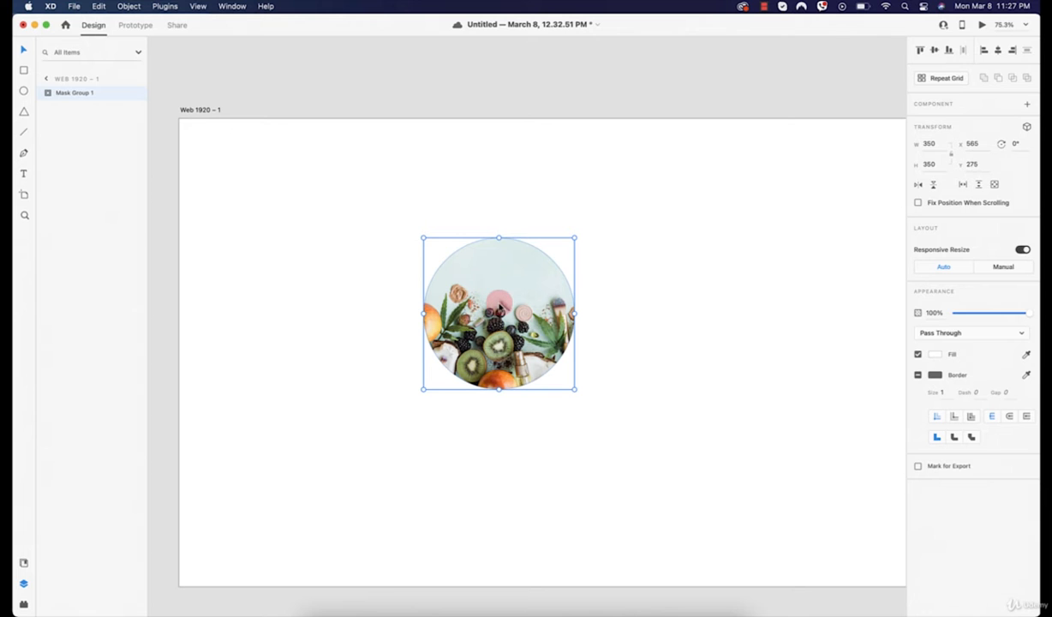
double_click(500, 305)
drag(614, 256, 646, 225)
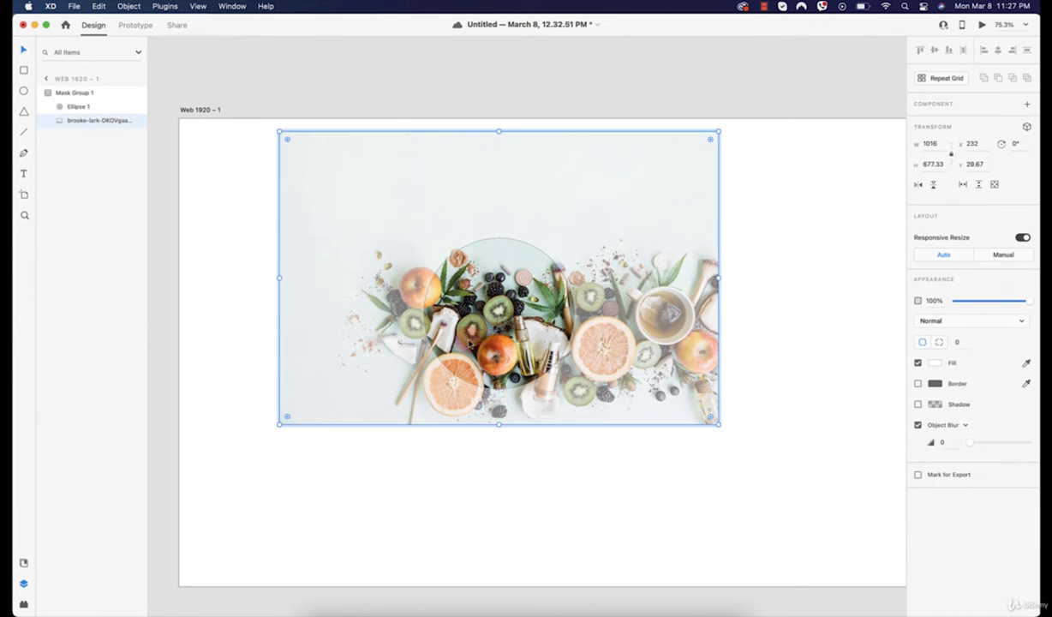
click(529, 468)
Select the circle and the photo individually inside the mask group, ending with the circle selected.
double_click(503, 329)
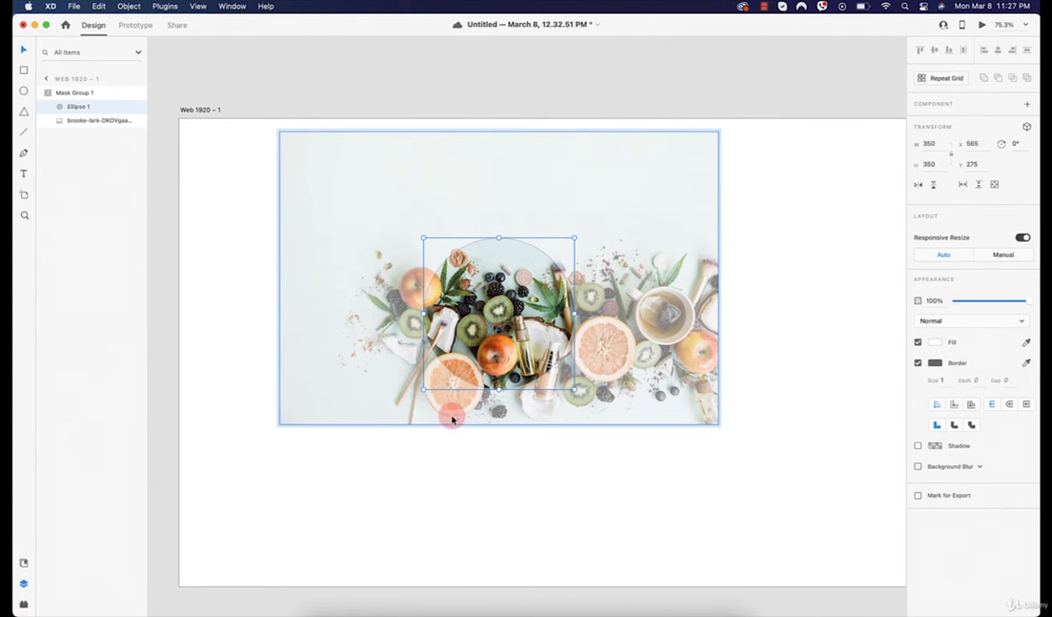
click(398, 254)
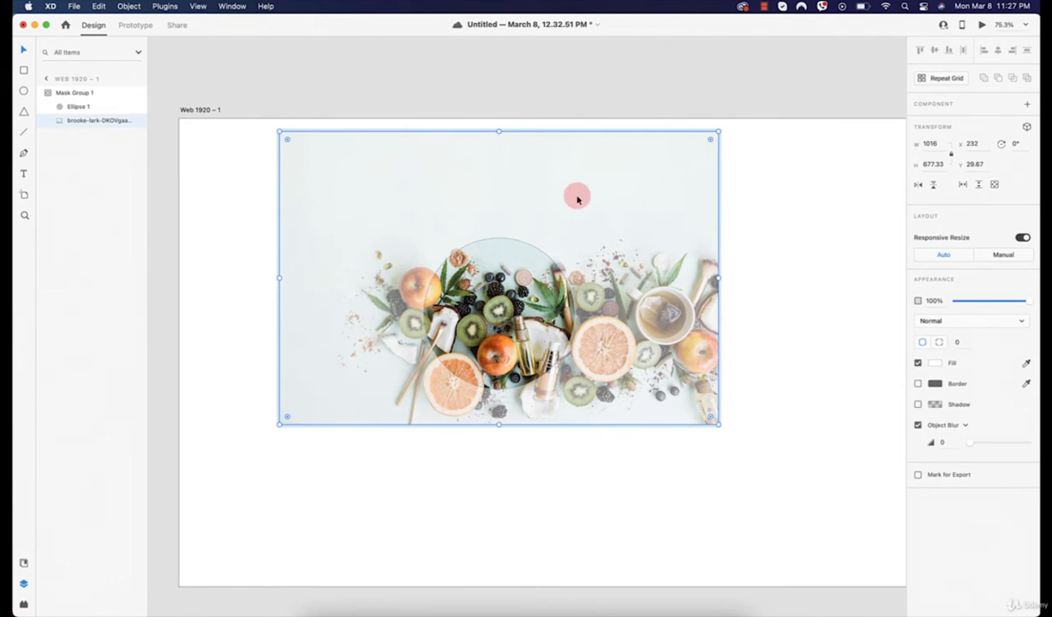
click(452, 258)
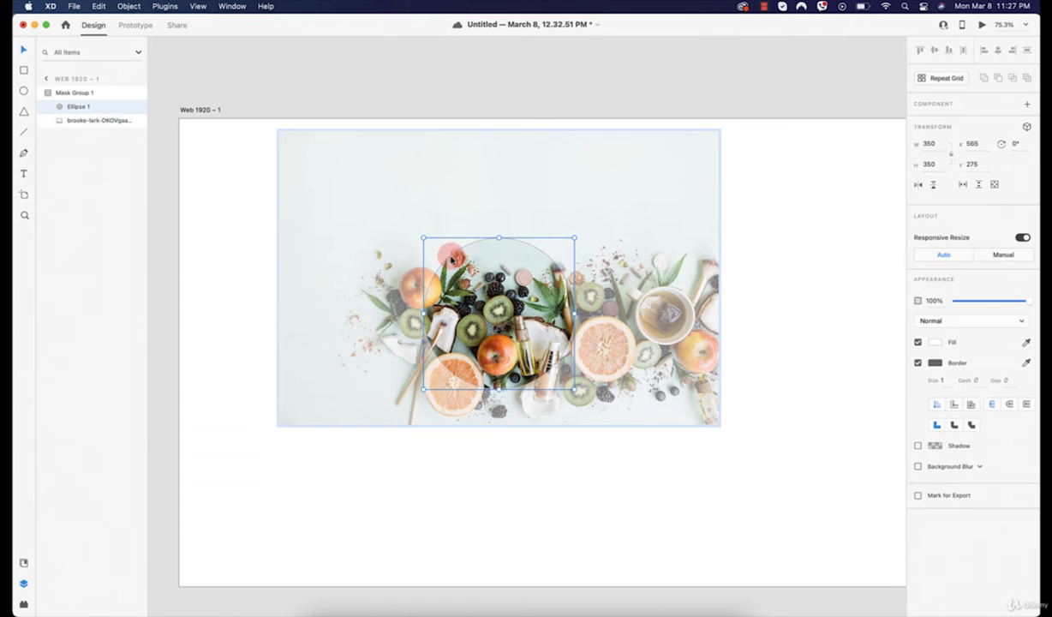
Enlarge the circle inside the mask group to about 494 in diameter and shift the photo down and leftwards behind it.
drag(423, 314, 362, 315)
drag(457, 323, 436, 345)
click(758, 335)
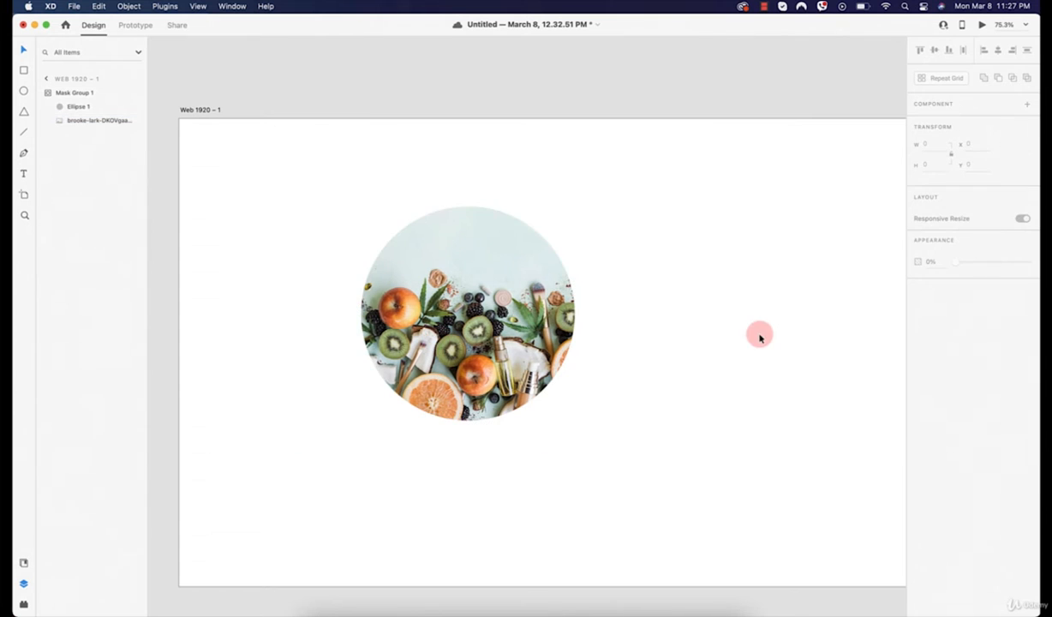
Scale the circular mask group down to about 458 in diameter and move it to about X 262, Y 146.
mouse_move(390, 262)
mouse_down()
mouse_move(471, 261)
mouse_move(375, 275)
mouse_up()
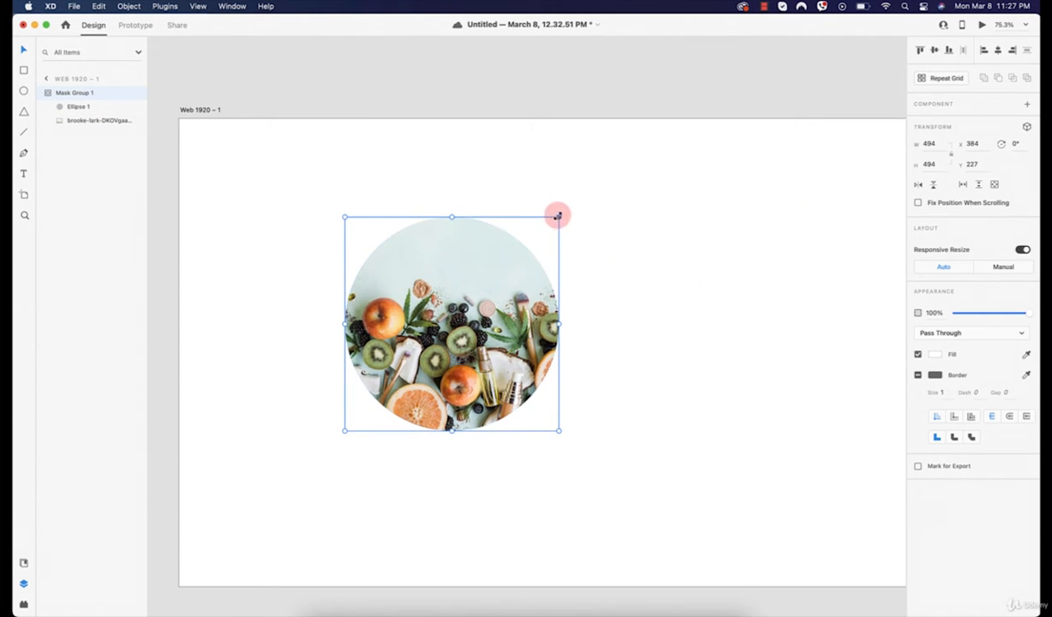
drag(558, 215, 700, 234)
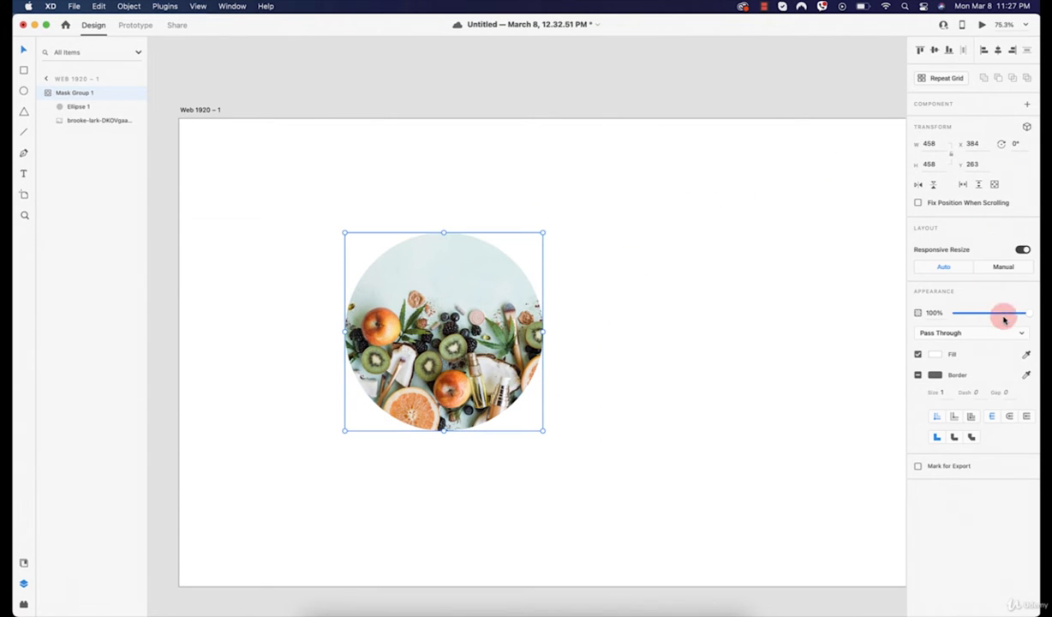
drag(1004, 319, 1025, 314)
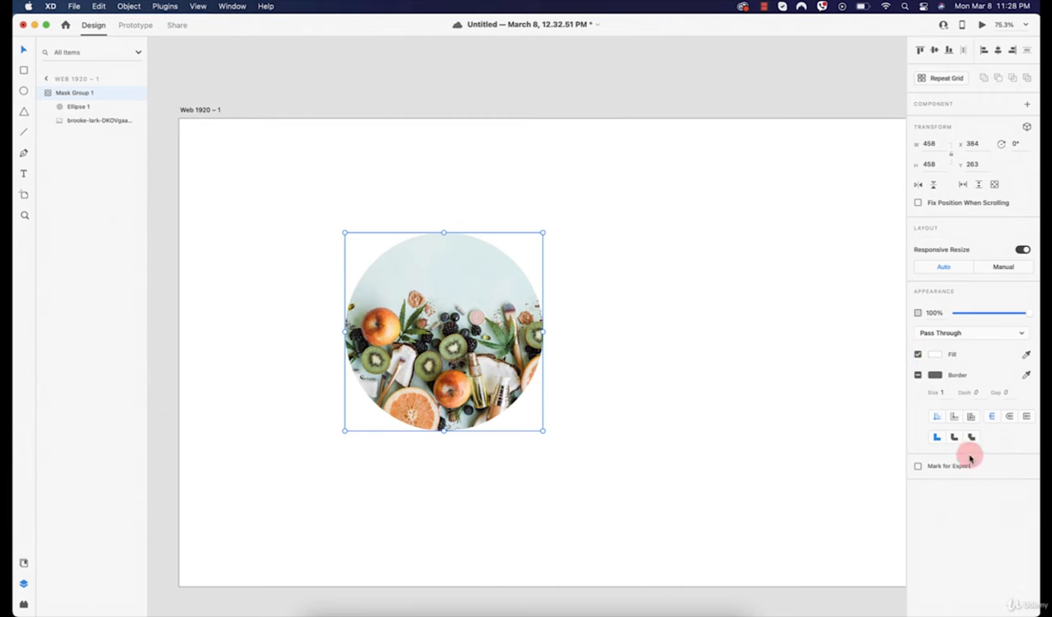
drag(541, 337, 596, 313)
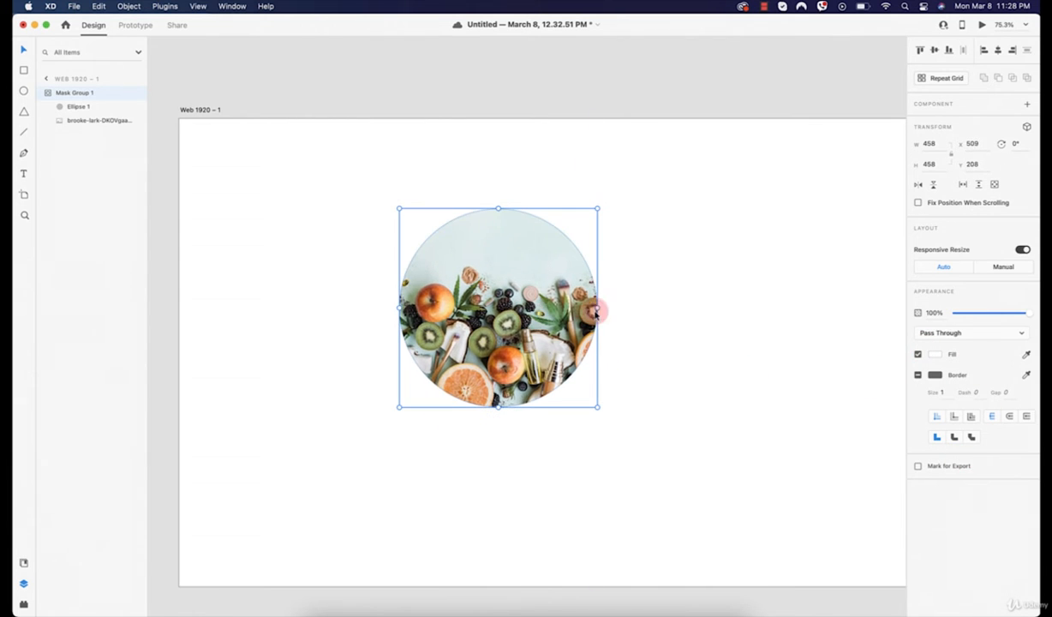
drag(526, 277, 419, 250)
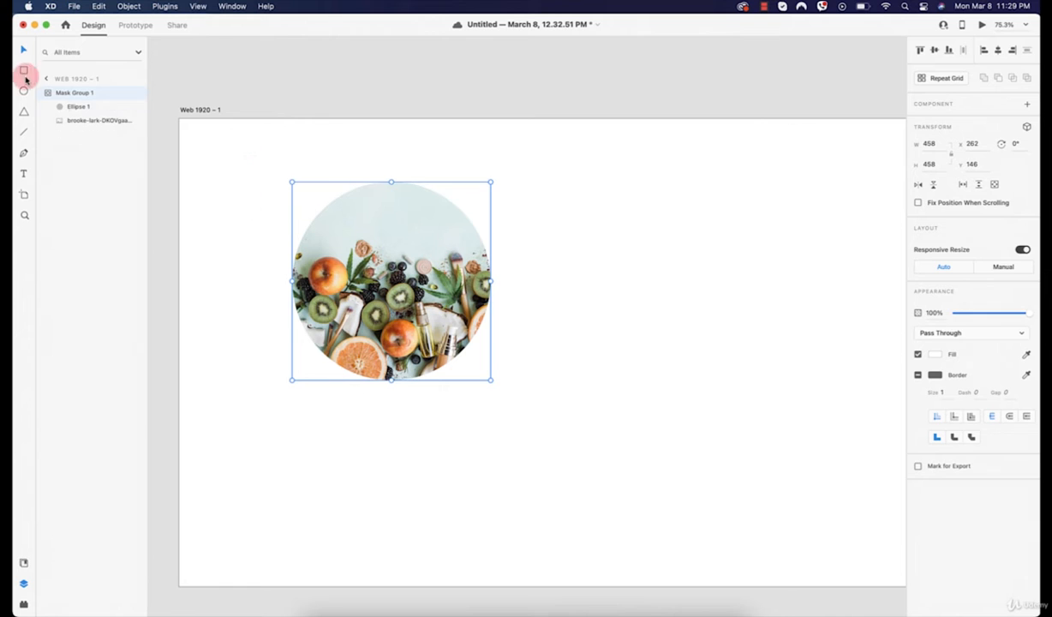
Delete the circle from the mask group and move the unmasked photo to about X 213, Y 186.
click(68, 106)
click(71, 95)
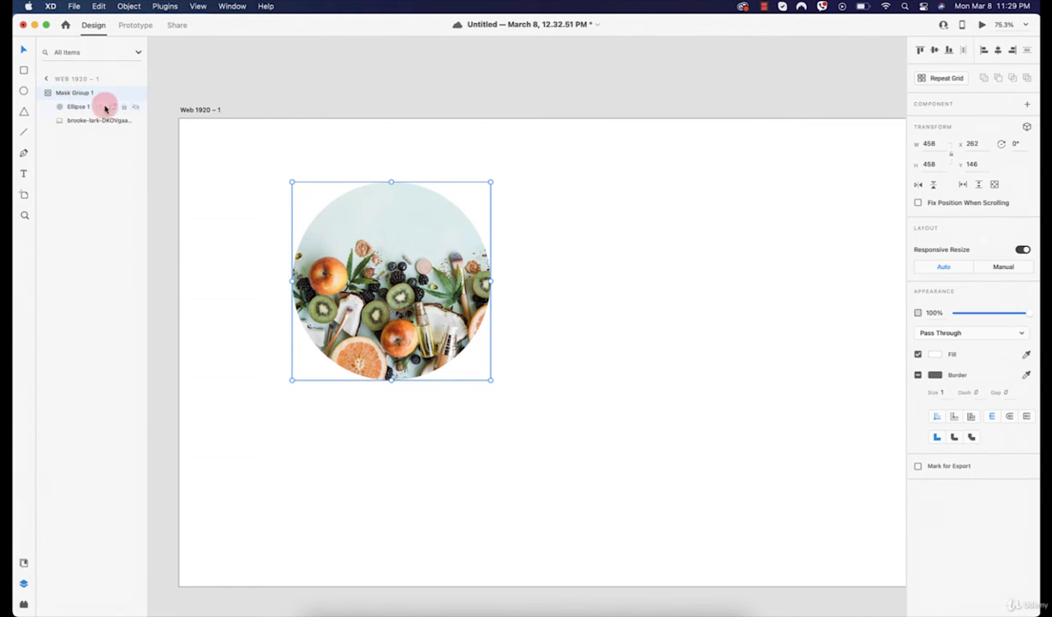
click(65, 107)
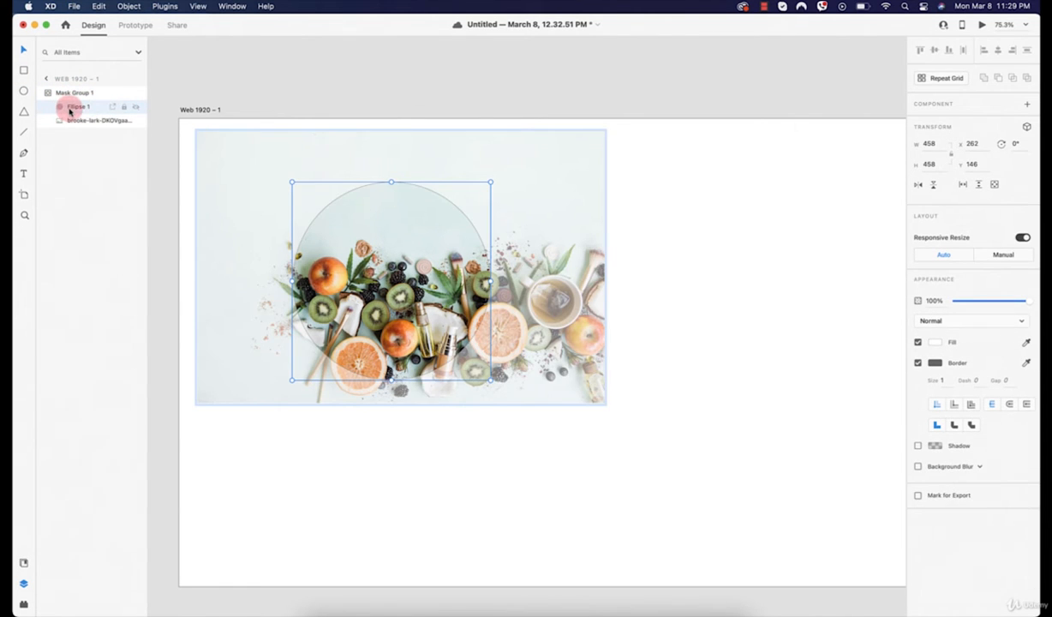
key(Delete)
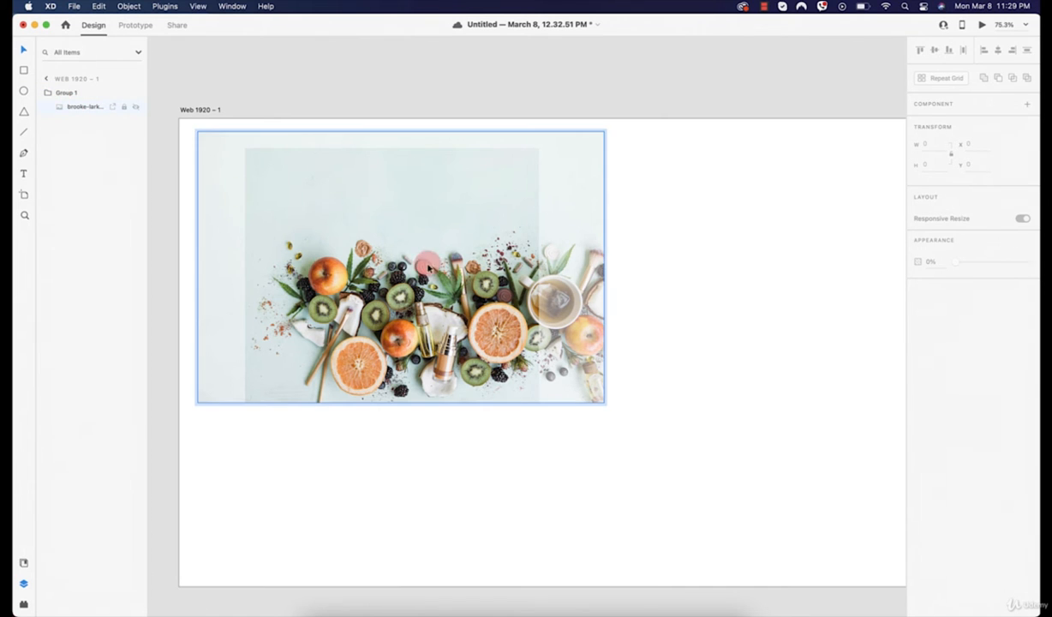
drag(413, 241, 489, 310)
click(702, 273)
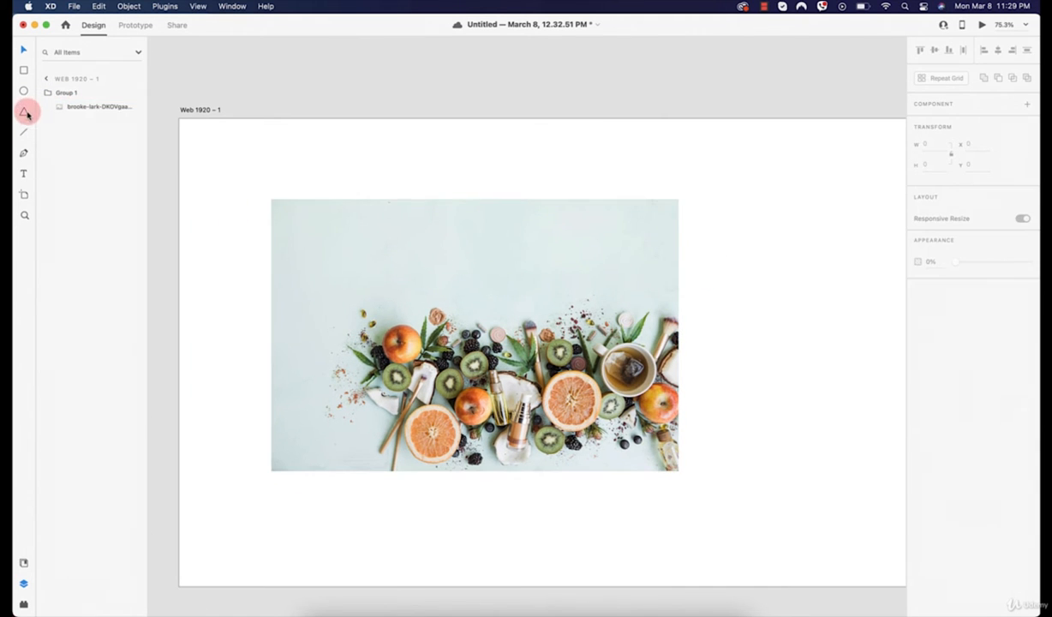
Draw a triangle about 445 by 386 over the photo and shift it slightly up and leftwards.
drag(395, 274, 588, 460)
key(v)
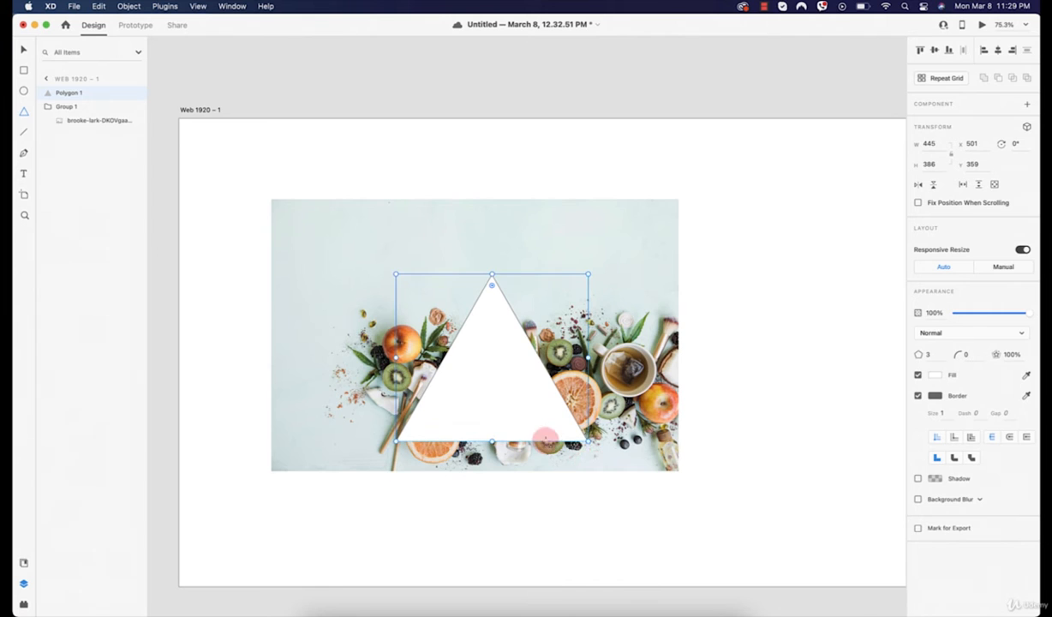
drag(510, 391, 478, 374)
Mask the photo with the triangle using Mask with Shape and move the mask group to about X 358, Y 237.
shift+click(288, 425)
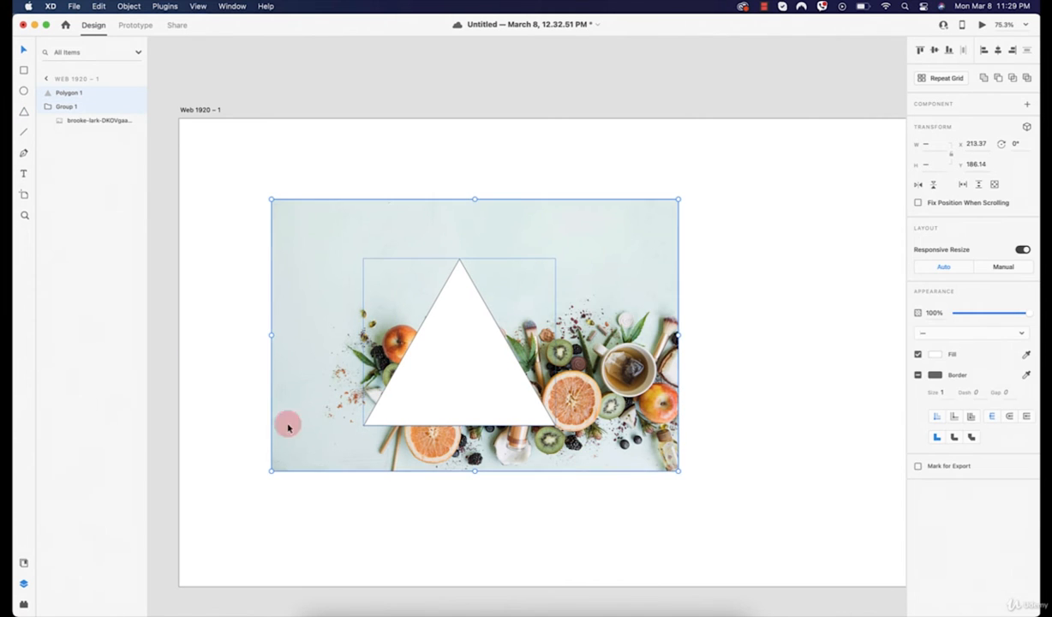
right_click(439, 323)
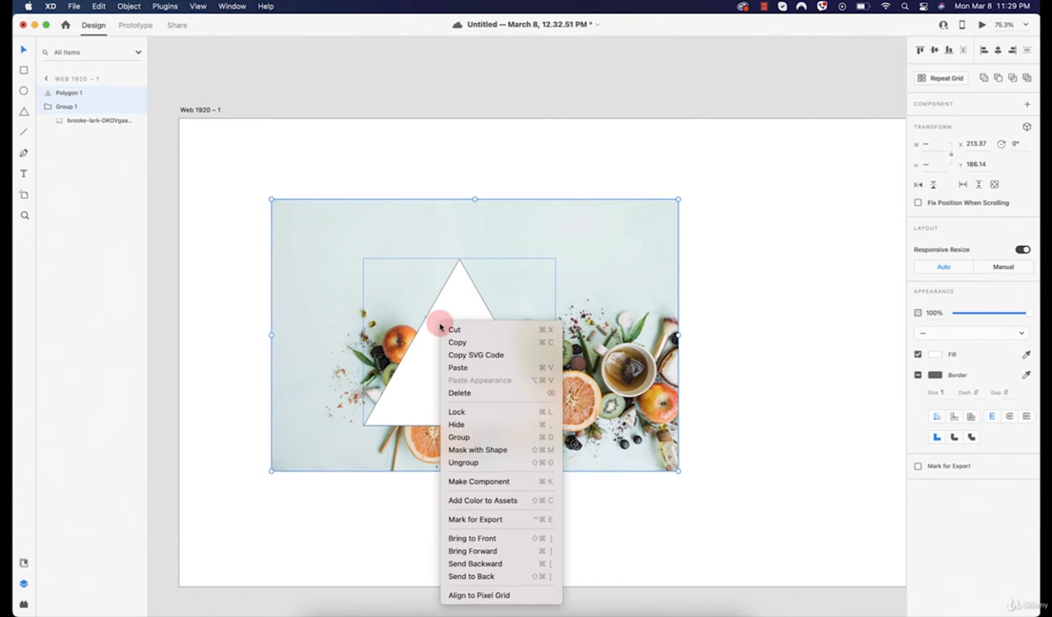
click(490, 451)
click(488, 464)
drag(471, 391, 440, 354)
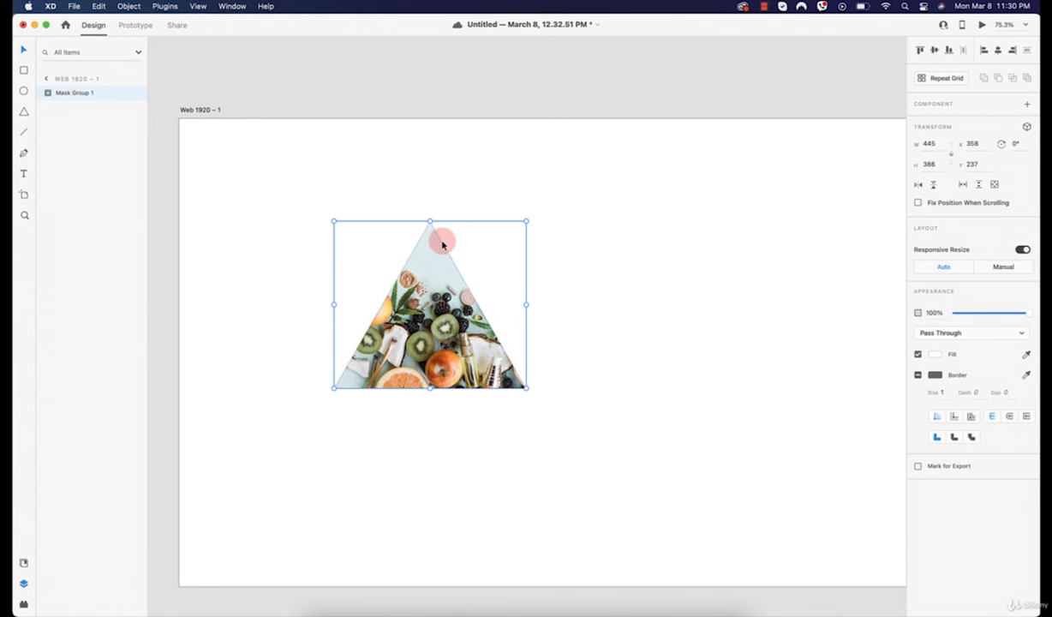
Reshape the triangle inside the mask group into a three-pointed star with a star ratio of 57%.
double_click(443, 247)
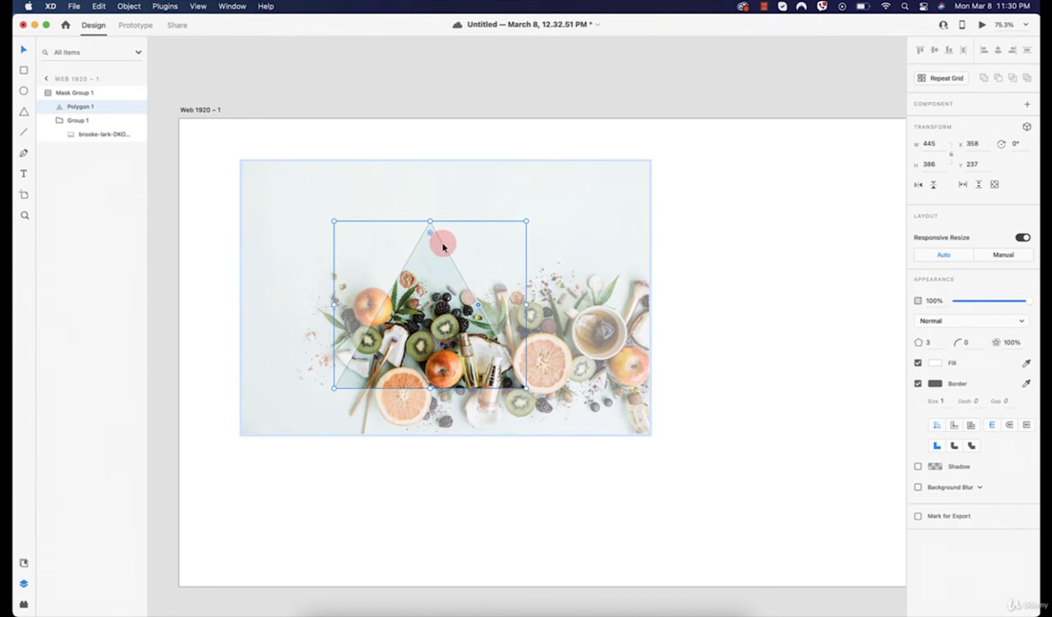
scroll(442, 247, up, 5)
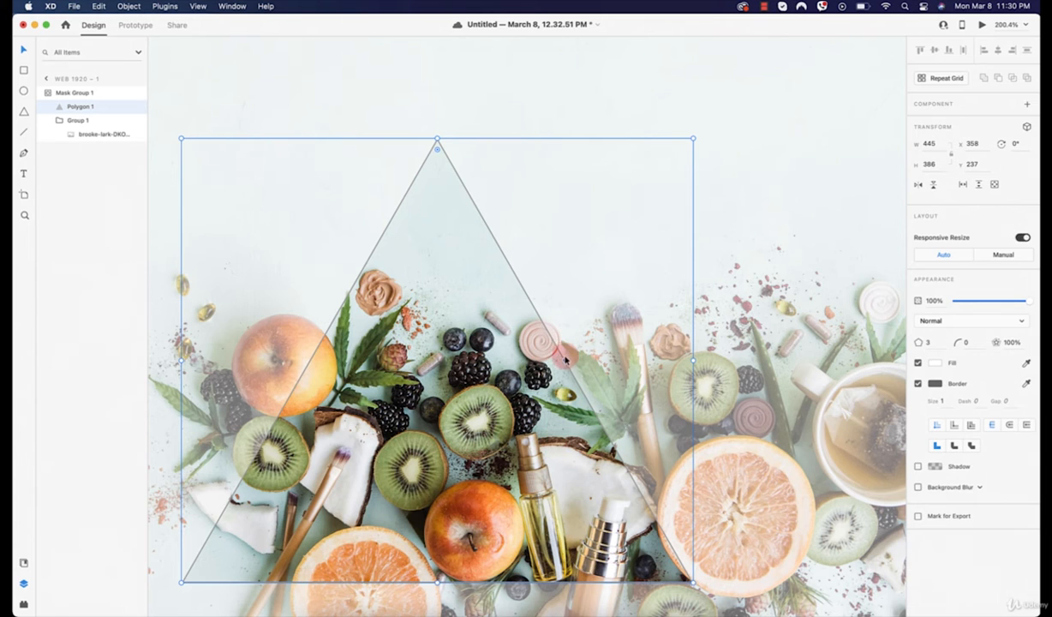
click(458, 417)
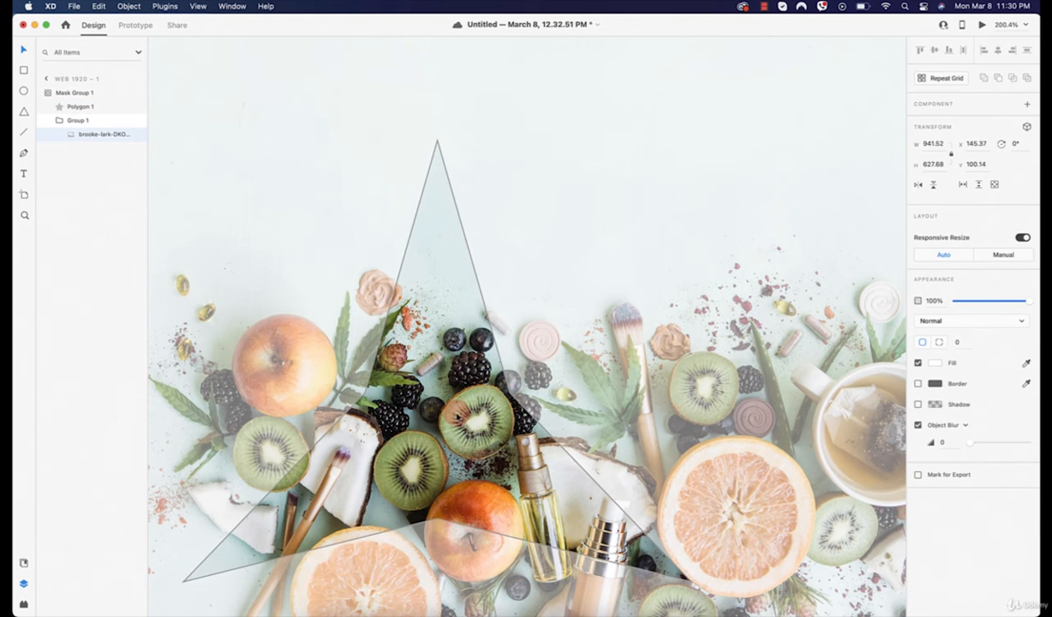
scroll(574, 329, down, 5)
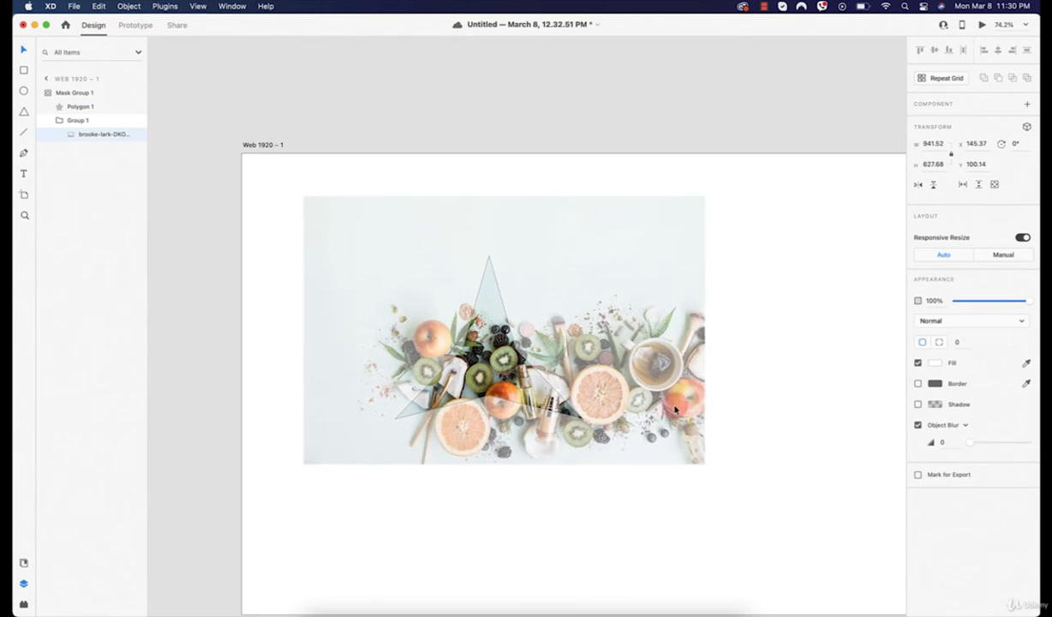
click(732, 347)
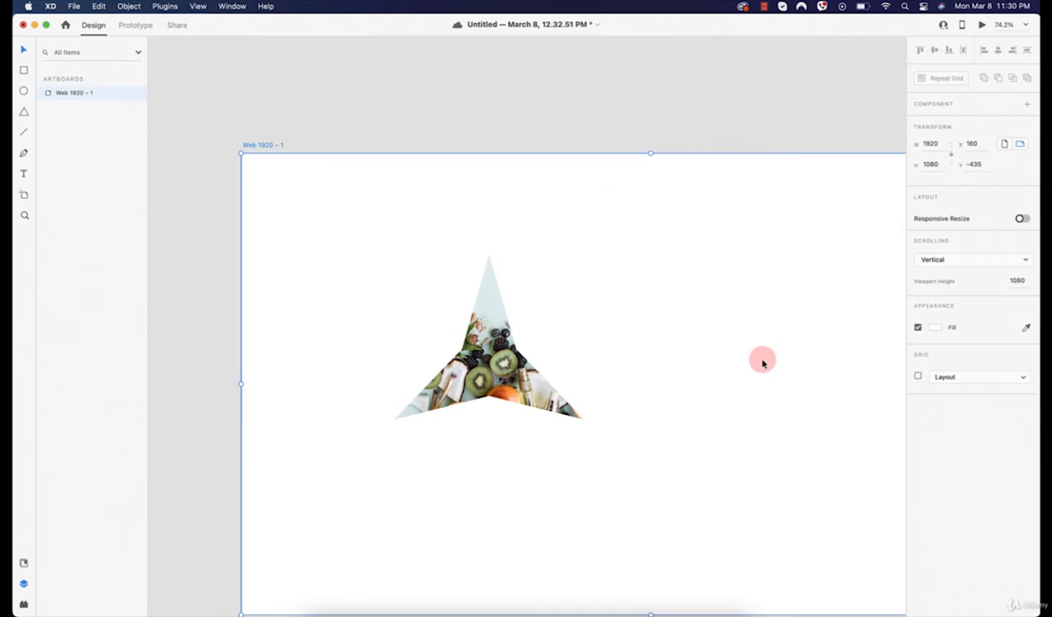
Move the star-masked photo to about X 334, Y 140 and keep it selected.
drag(503, 374, 492, 333)
click(646, 350)
click(497, 334)
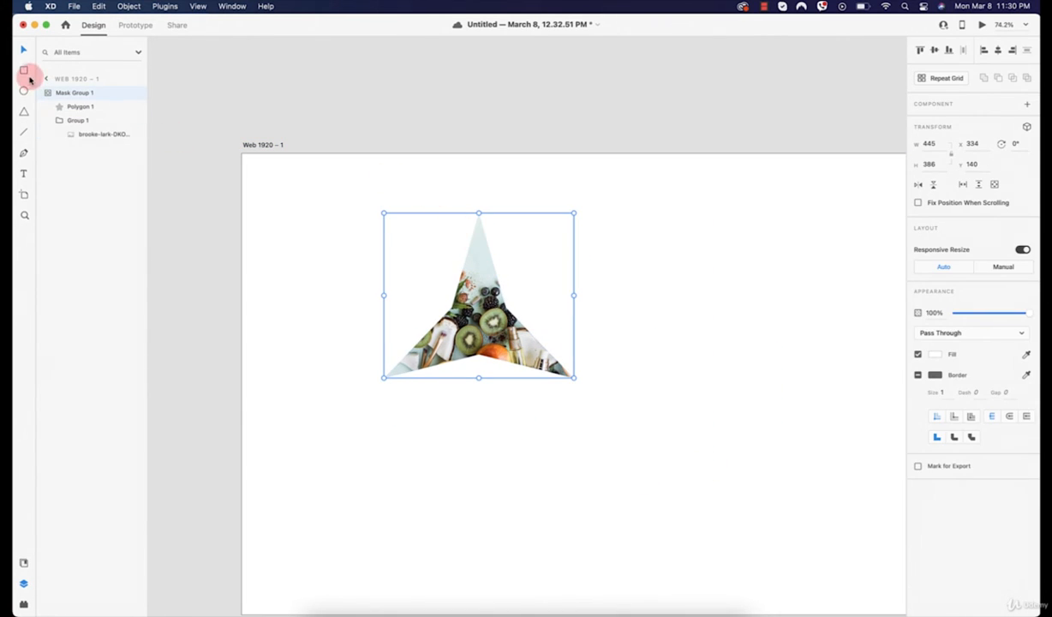
Delete the three-pointed star from the mask group to release the full photo.
click(24, 150)
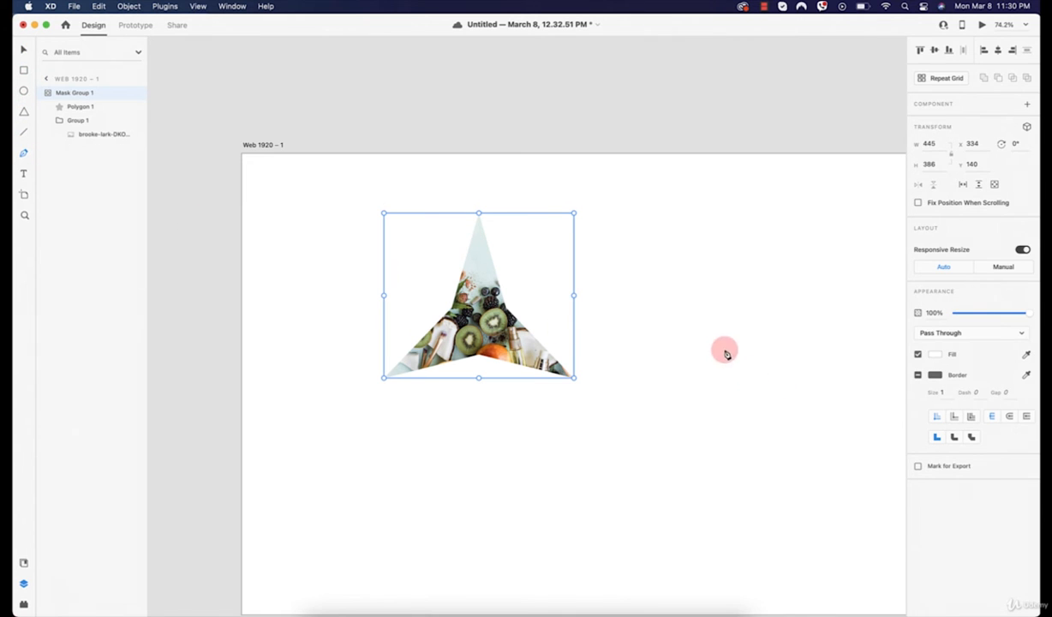
double_click(523, 321)
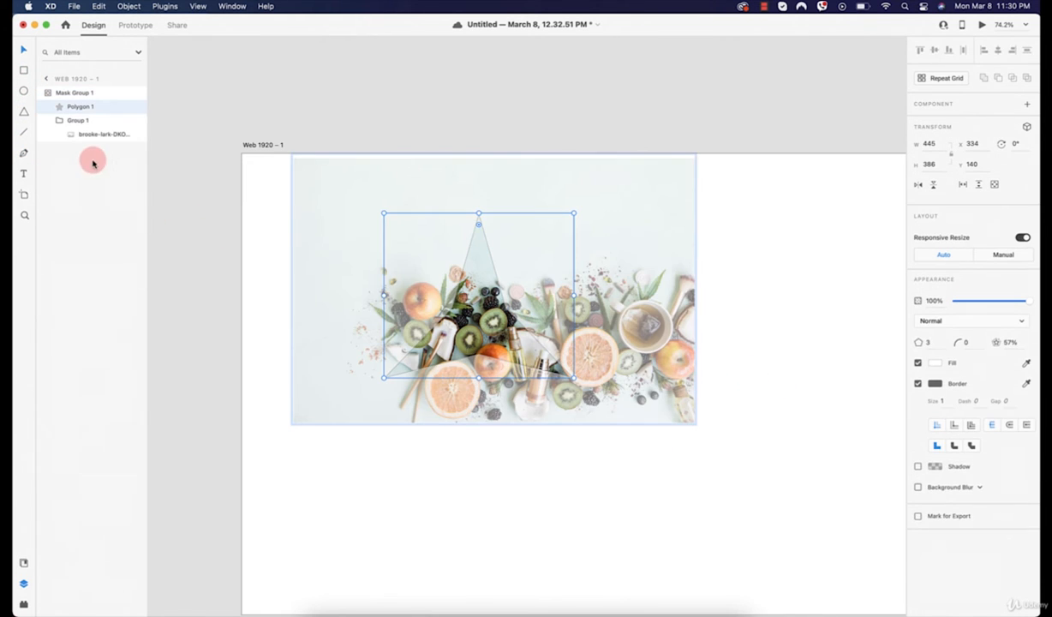
key(Delete)
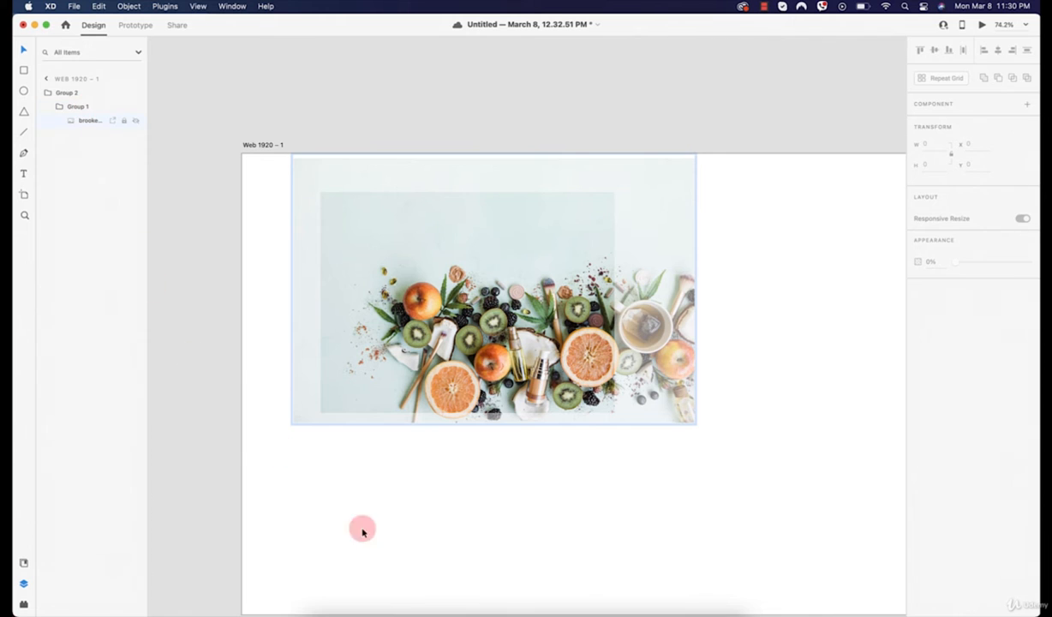
click(428, 565)
click(23, 157)
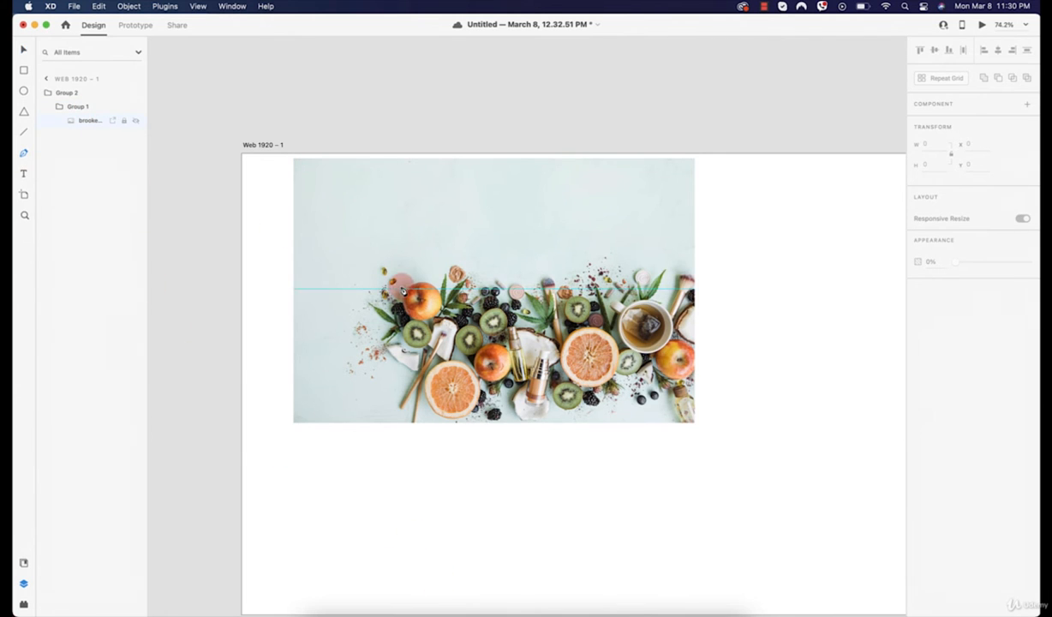
click(389, 241)
drag(503, 256, 573, 263)
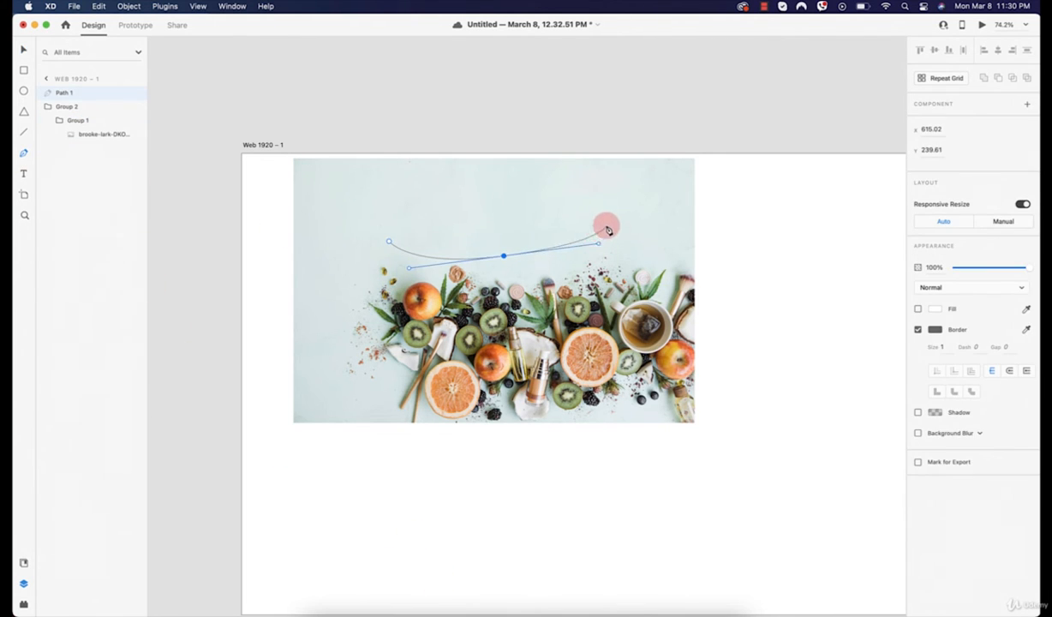
drag(608, 224, 654, 276)
drag(371, 378, 359, 282)
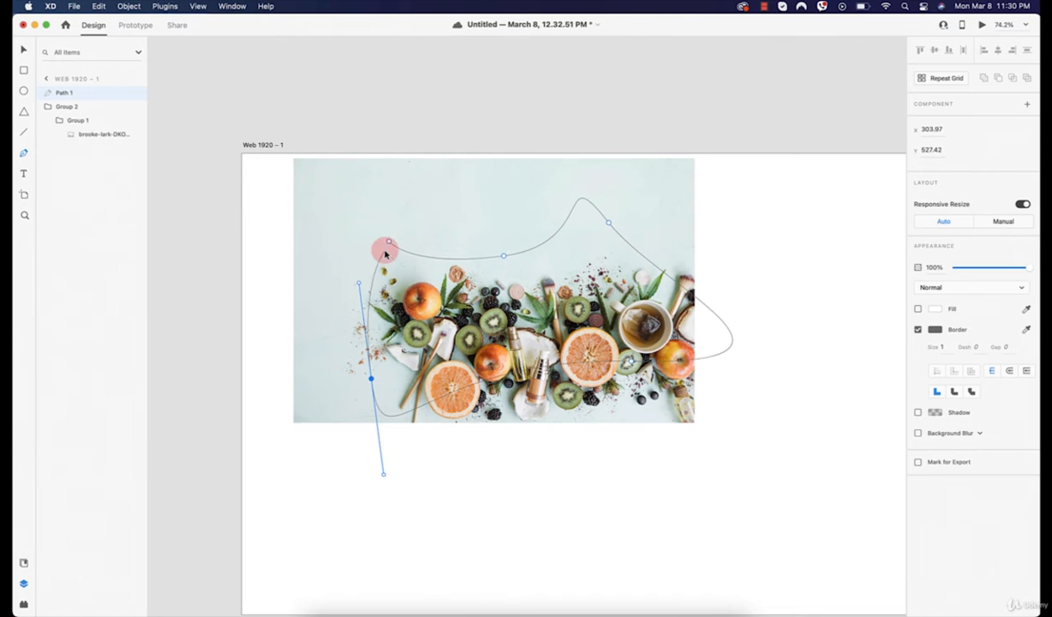
key(super+z)
key(super+z)
key(super+z)
key(super+z)
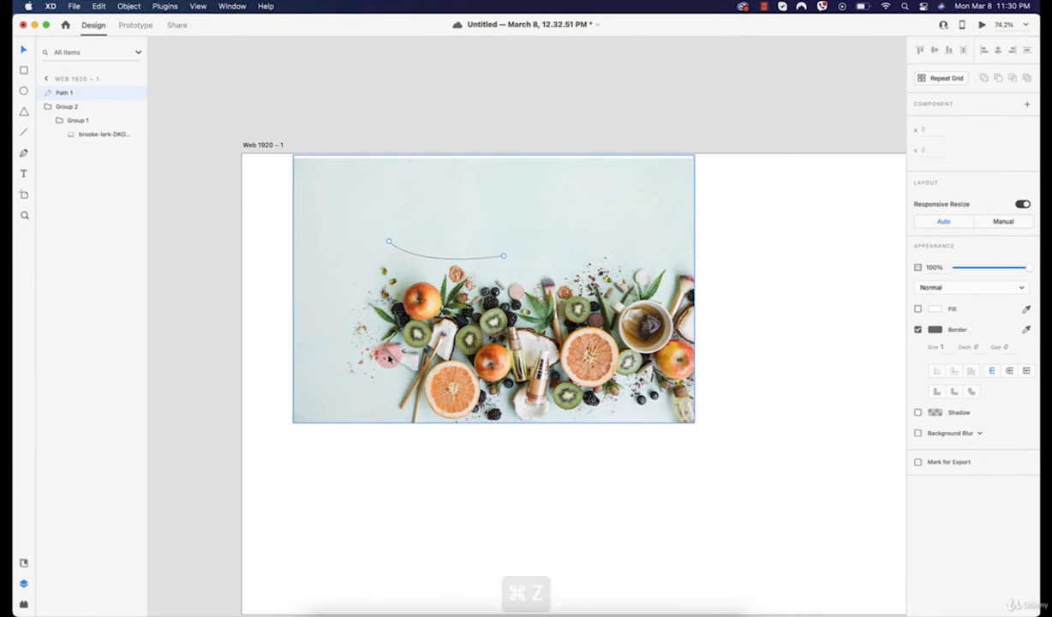
key(super+z)
key(super+z)
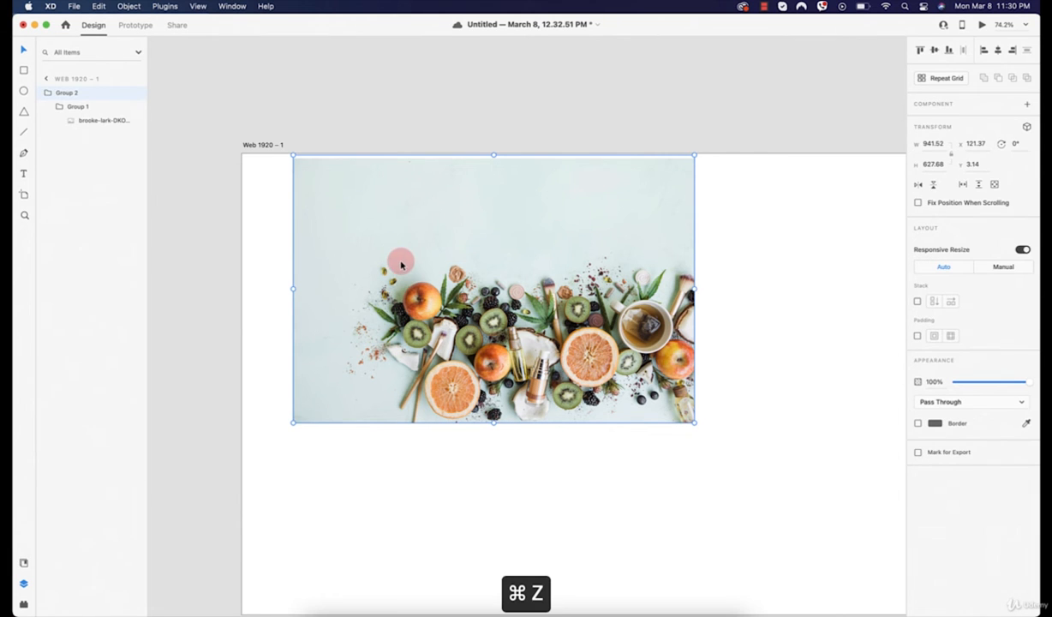
Draw a closed, curved freeform shape about 361 by 268 over the photo's upper middle with the Pen tool.
click(24, 152)
click(411, 220)
drag(538, 255, 544, 310)
drag(385, 269, 396, 239)
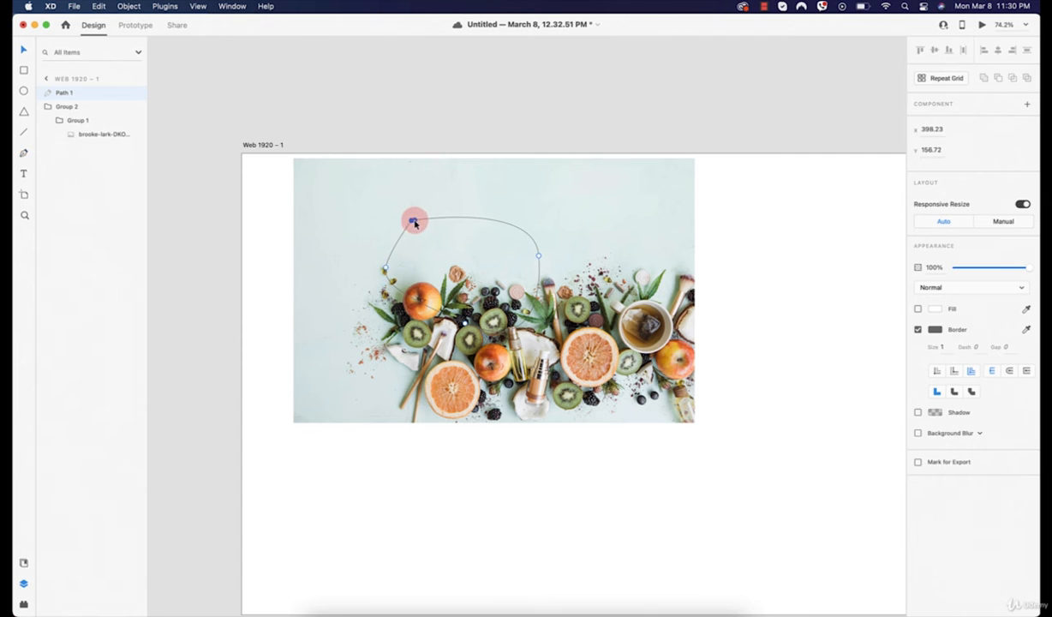
click(777, 307)
Mask the photo with the freeform shape using Mask with Shape and move the mask group to about X 368, Y 297.
drag(795, 265, 400, 343)
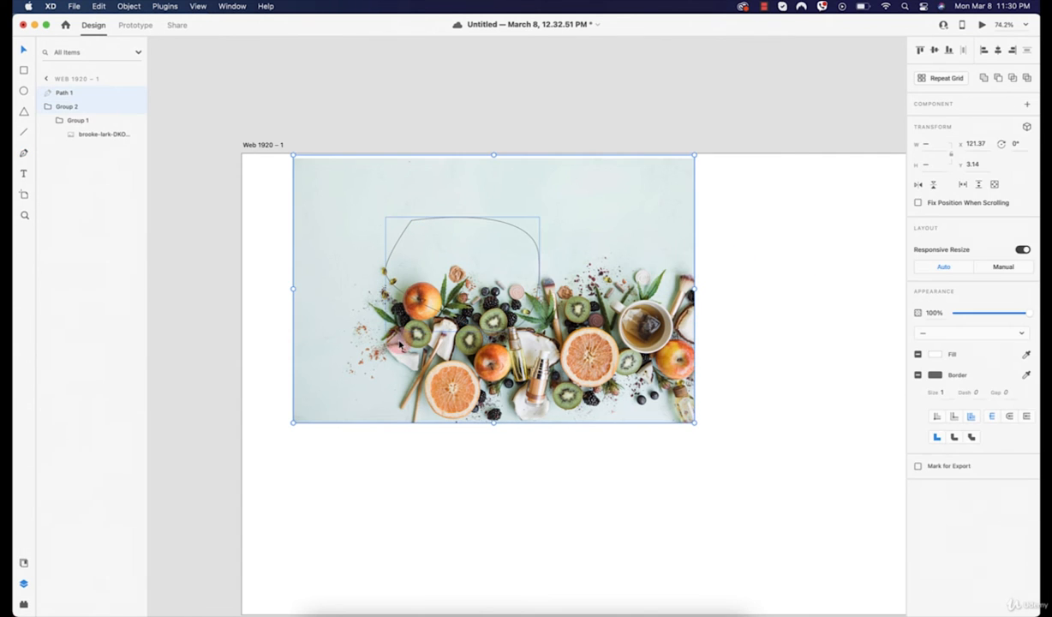
right_click(494, 284)
click(545, 404)
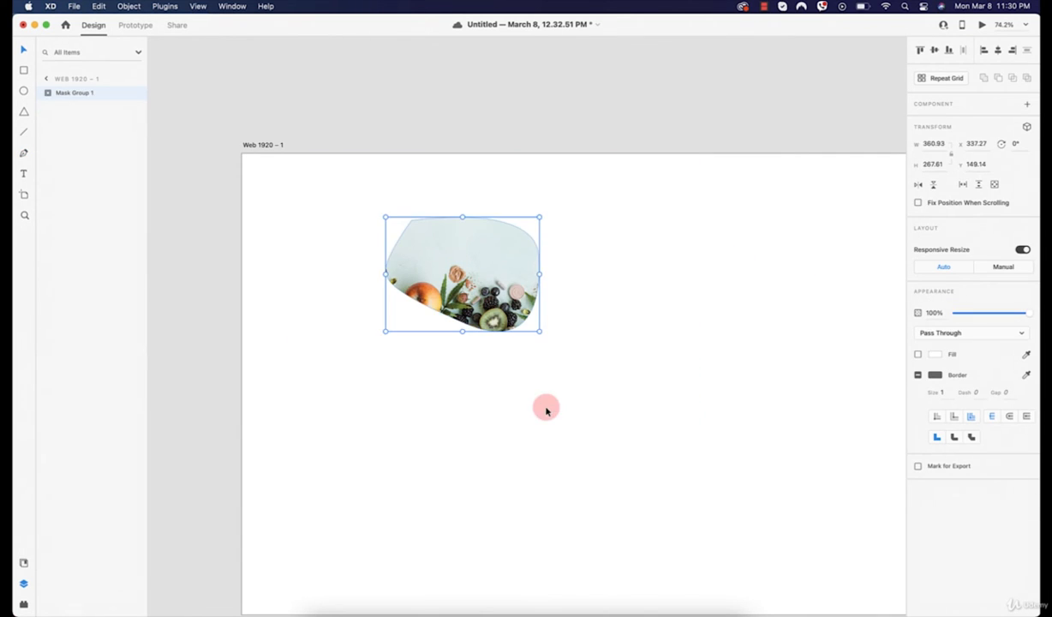
drag(476, 269, 488, 333)
Reshape the freeform mask path to about 366 by 201 by moving its left anchor outward, bottom anchor up and right anchor inward.
double_click(521, 295)
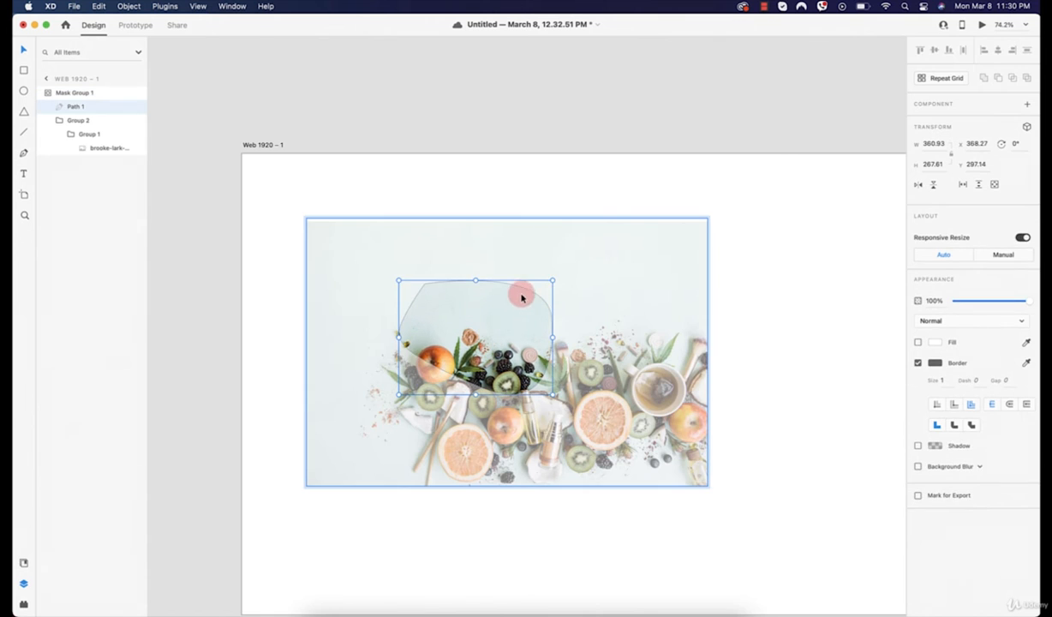
click(528, 294)
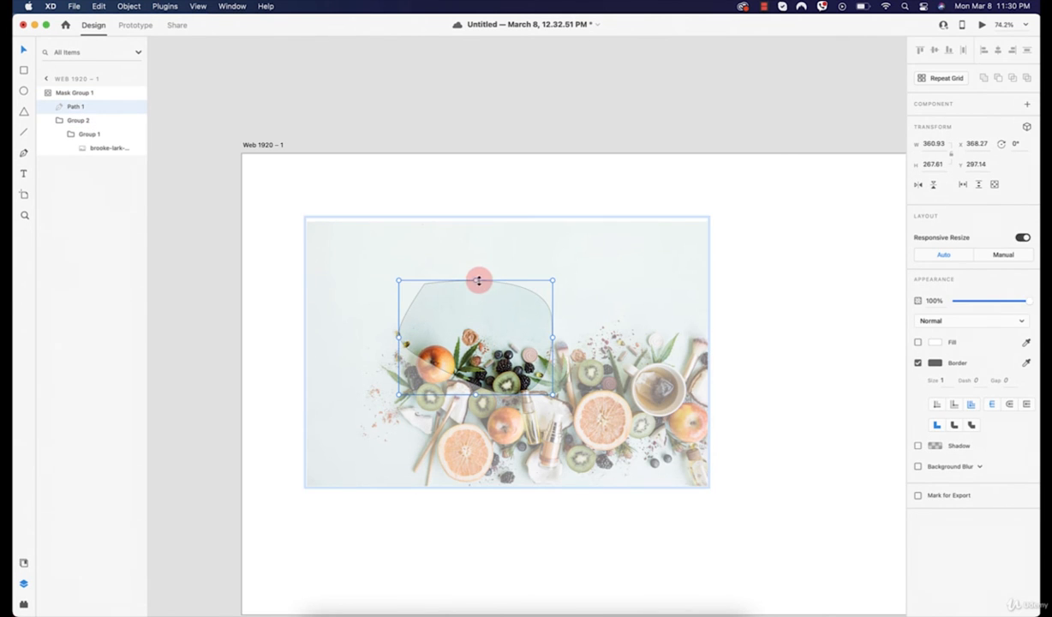
scroll(471, 295, up, 5)
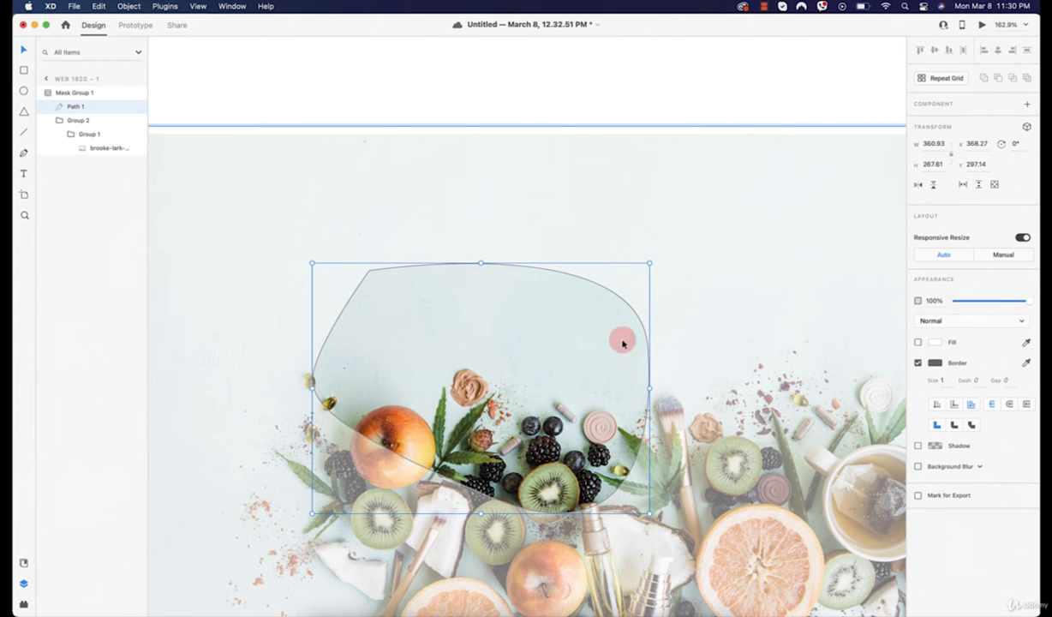
click(23, 154)
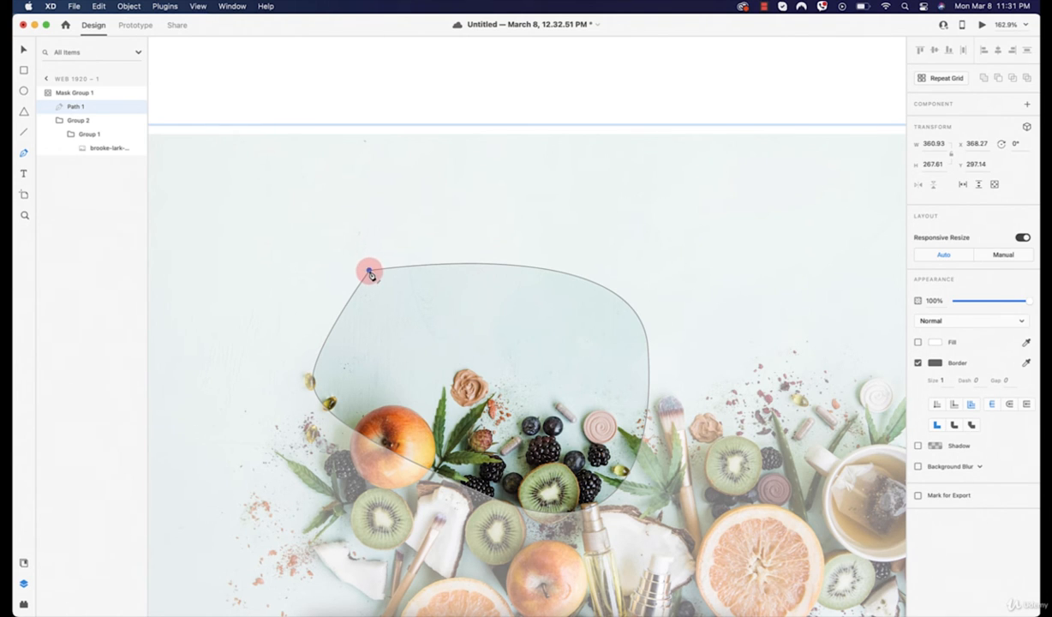
mouse_move(371, 274)
mouse_down()
mouse_move(432, 251)
mouse_move(334, 265)
mouse_move(368, 271)
mouse_up()
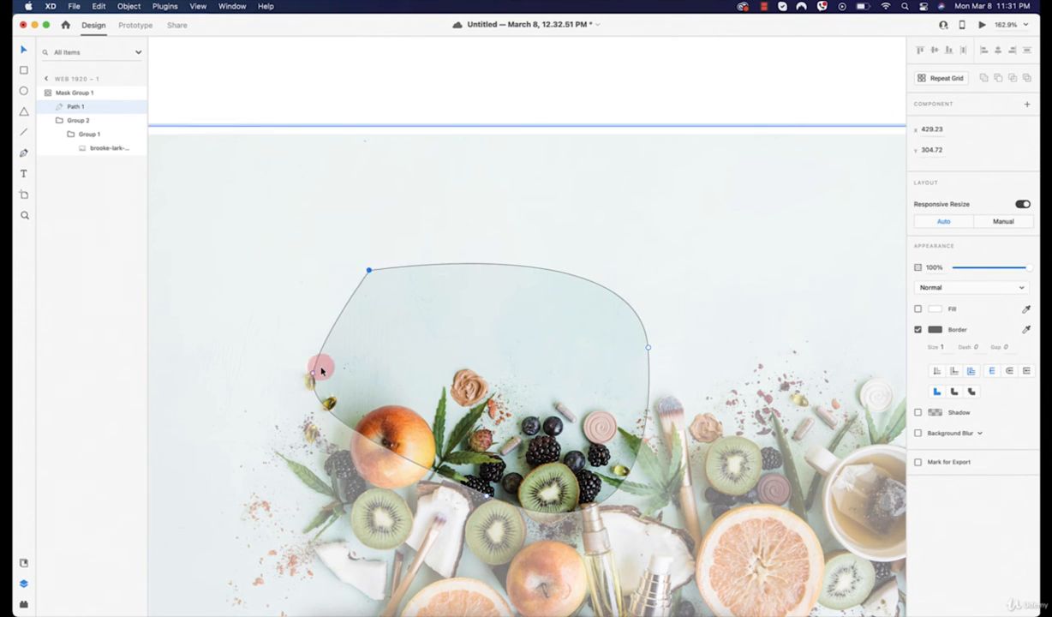
drag(313, 375, 269, 348)
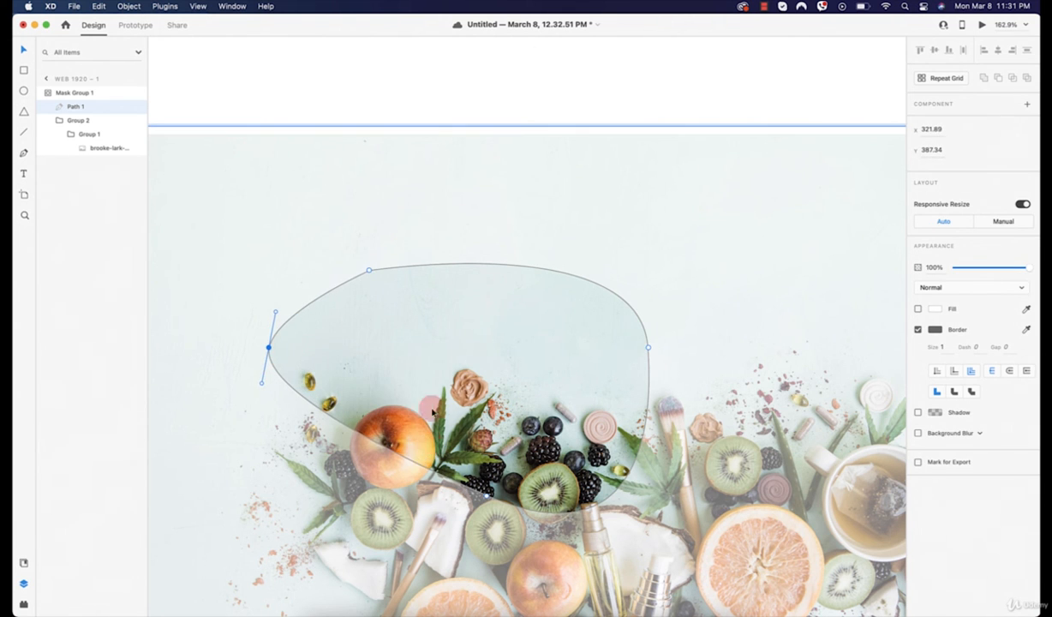
drag(487, 496, 584, 398)
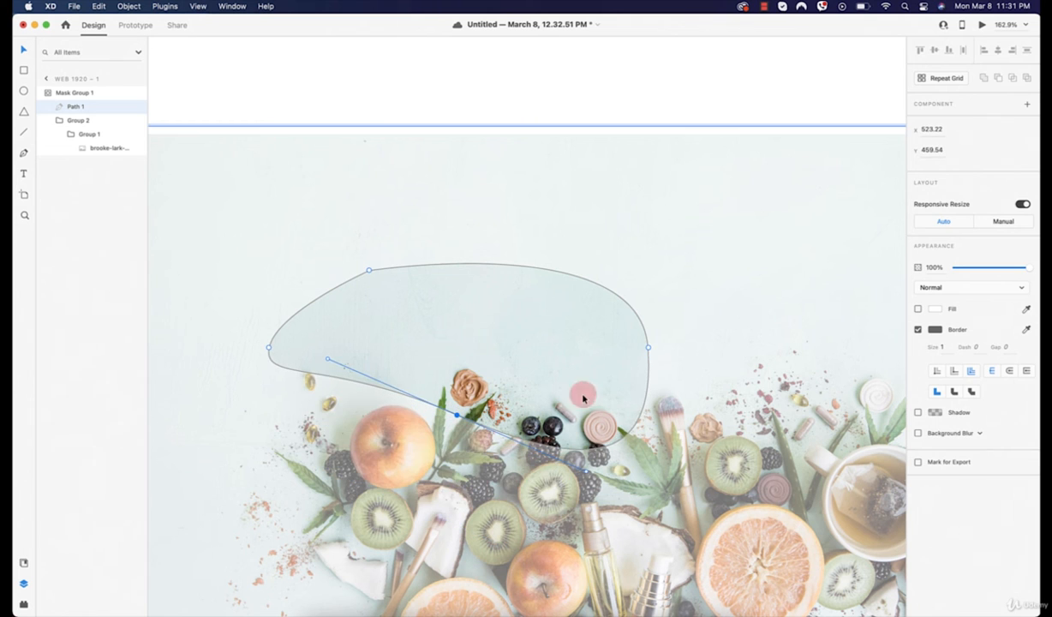
click(742, 353)
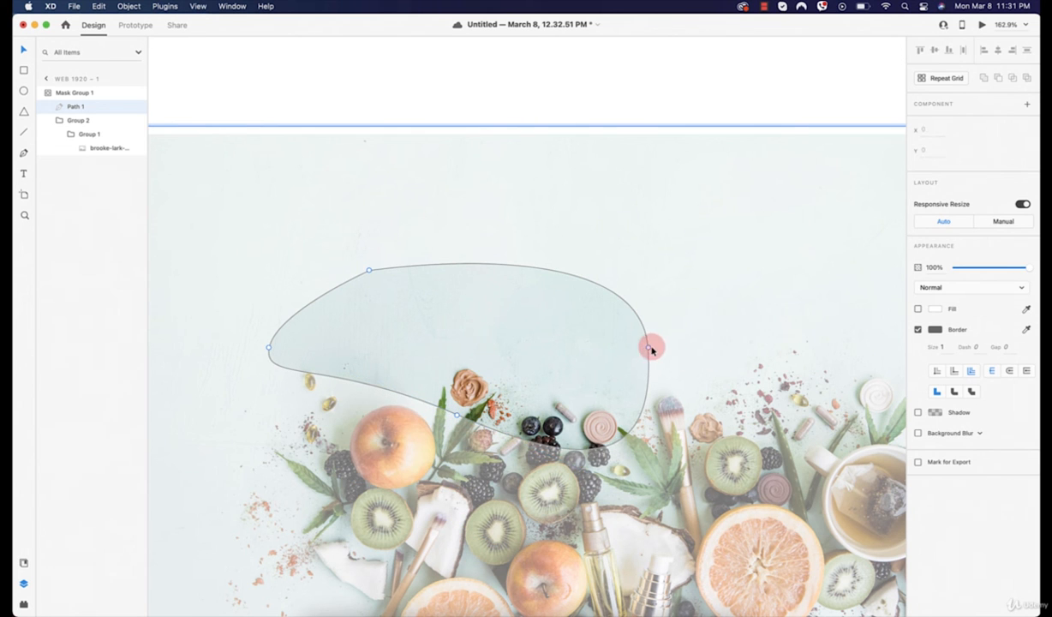
drag(651, 349, 490, 343)
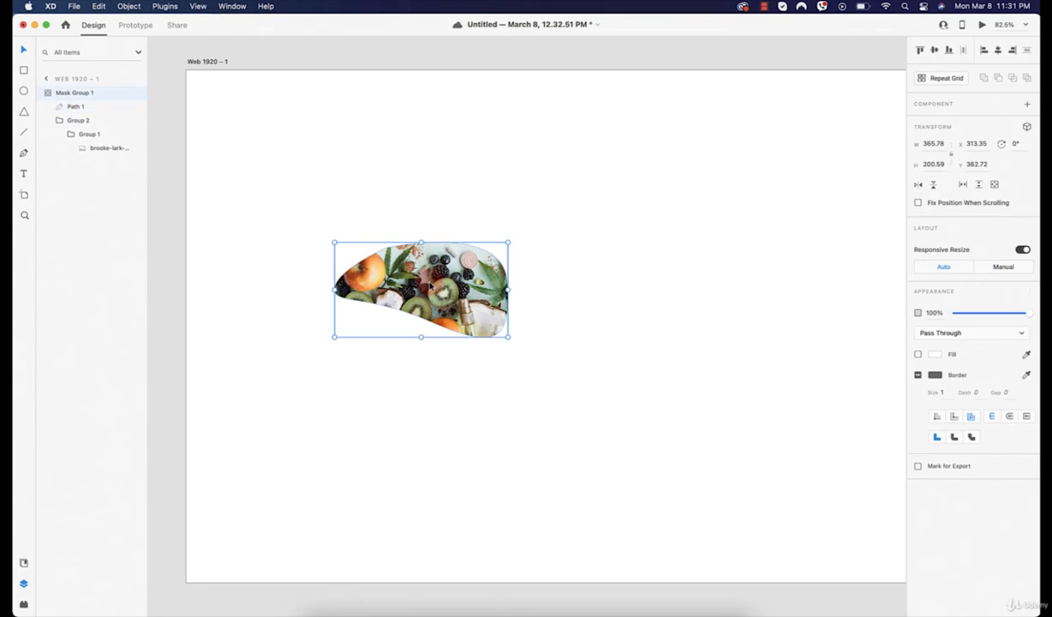
Delete the fruit photo from inside the freeform mask group.
double_click(431, 284)
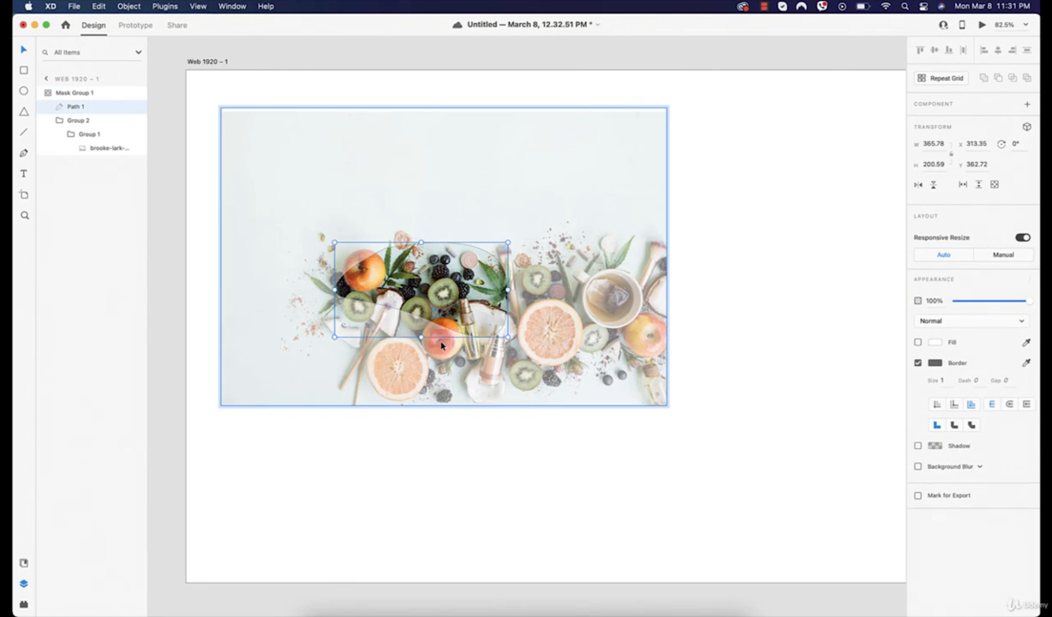
mouse_move(442, 344)
mouse_down()
mouse_move(435, 439)
mouse_move(439, 352)
mouse_up()
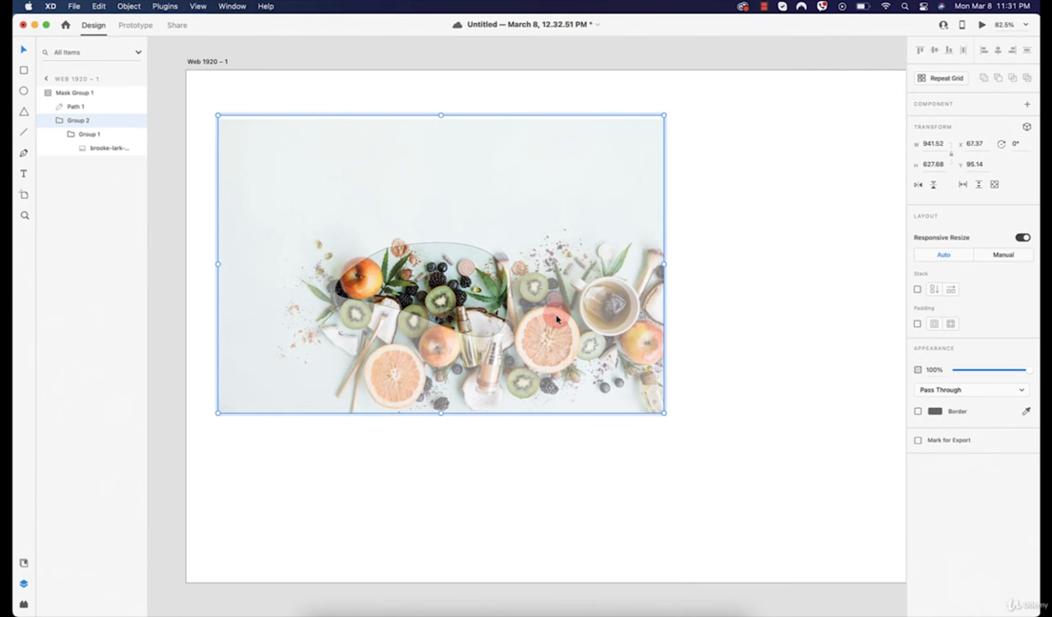
key(Delete)
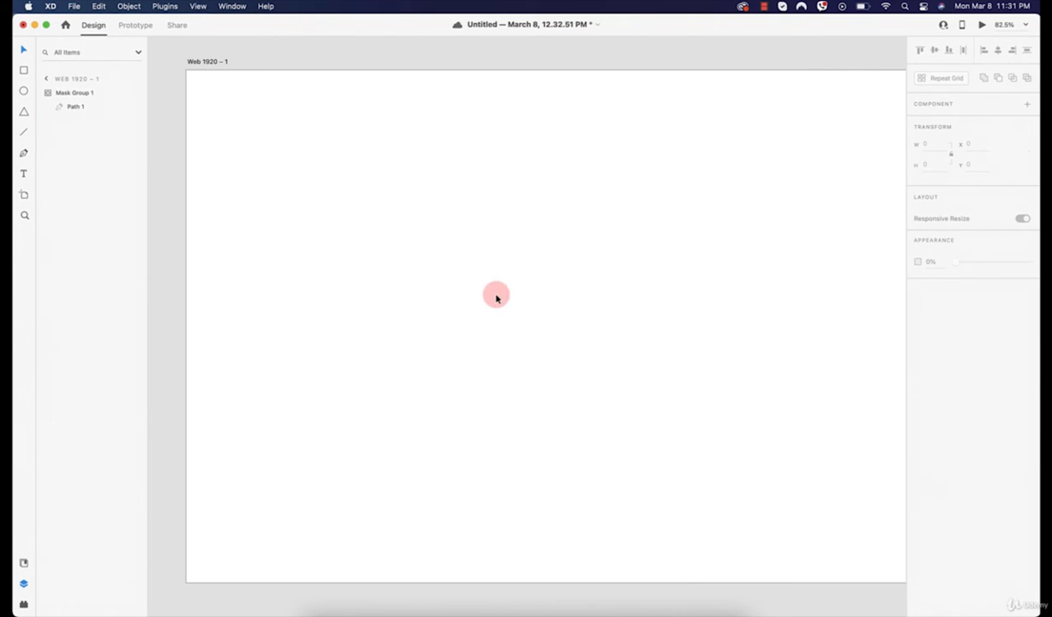
Draw a circle 416 by 416 on the artboard and place it at about X 520, Y 311.
click(24, 92)
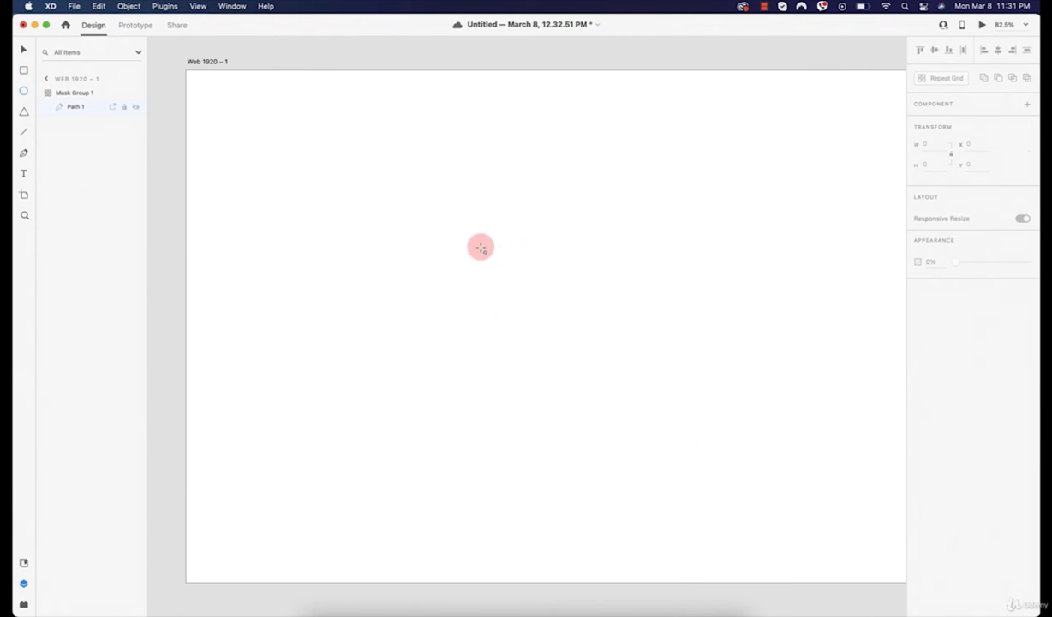
drag(475, 229, 672, 469)
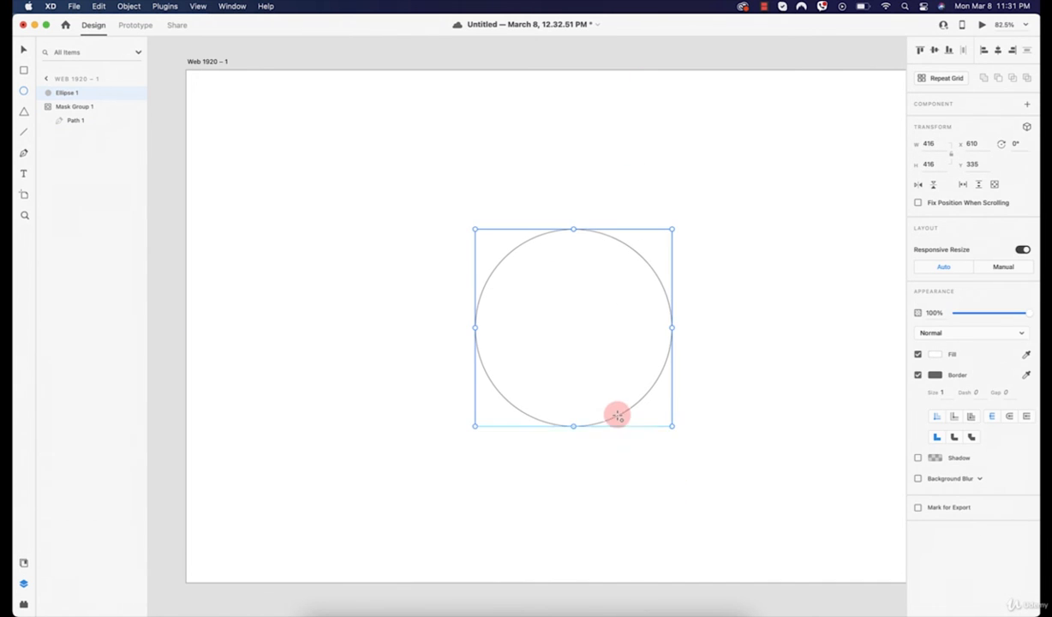
drag(593, 365, 550, 343)
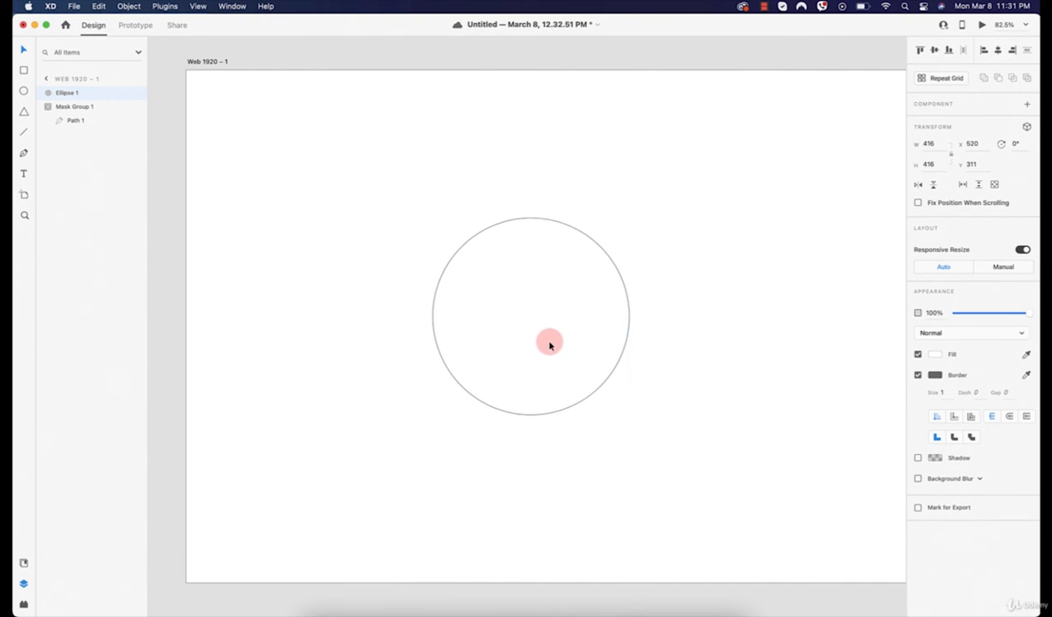
Fill the circle with a solid light pink and deselect it.
click(935, 354)
mouse_move(824, 308)
mouse_down()
mouse_move(806, 294)
mouse_move(820, 294)
mouse_up()
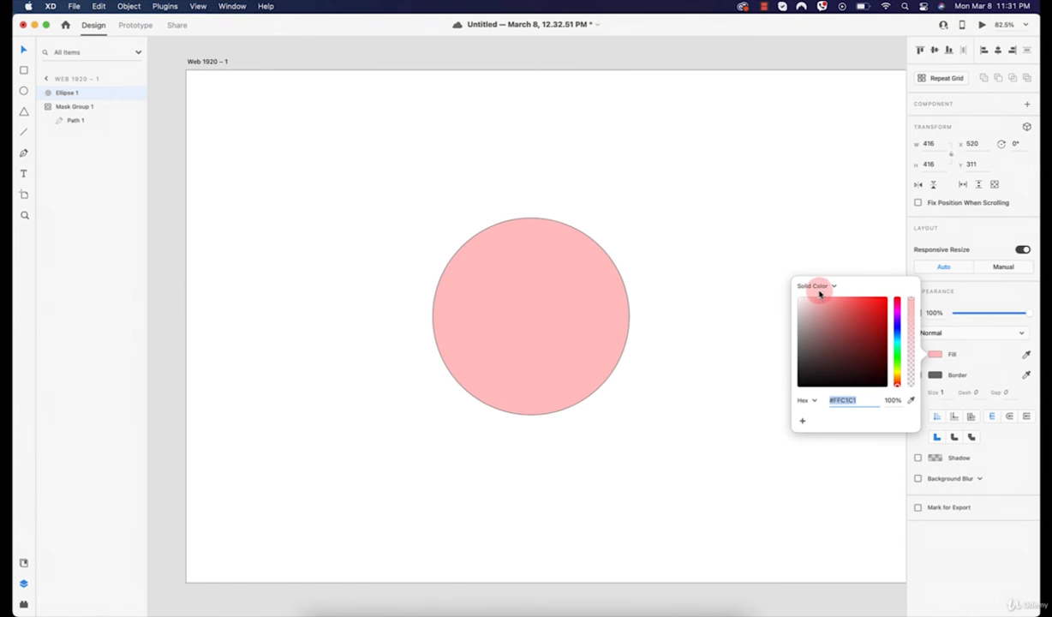
click(685, 259)
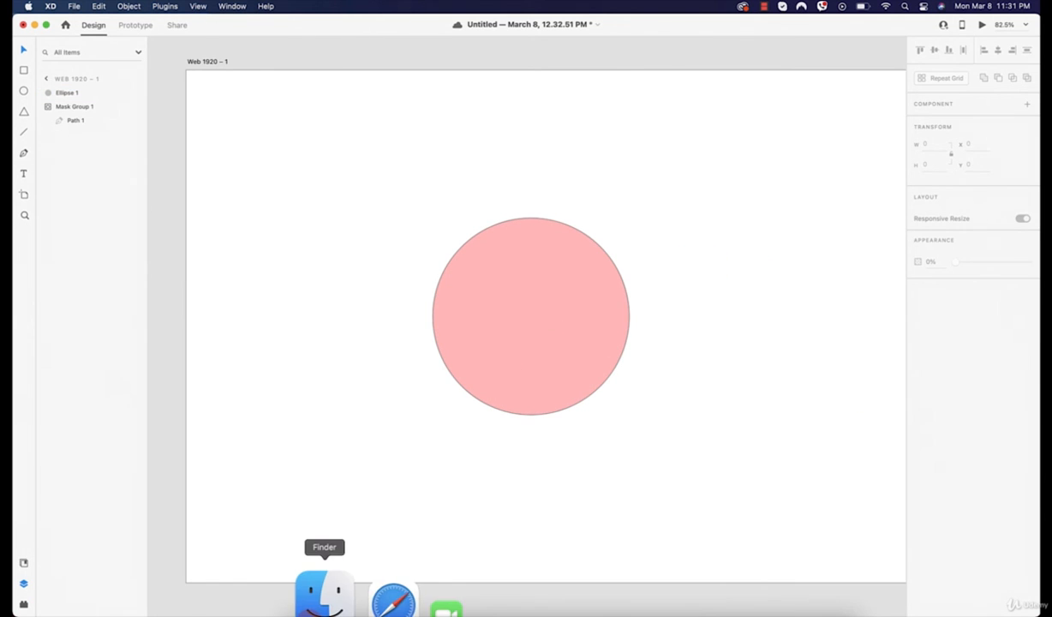
Switch to Finder and place the building photo from the Photos folder into the pink circle as its image fill.
click(323, 591)
drag(393, 83, 970, 244)
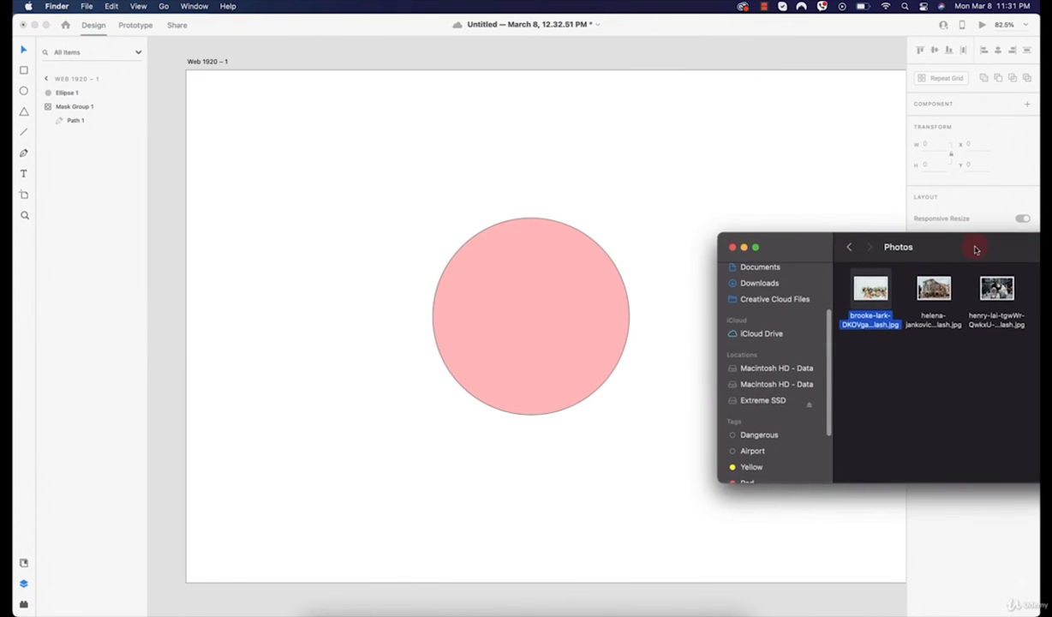
click(982, 373)
click(920, 291)
drag(927, 290, 530, 321)
click(362, 271)
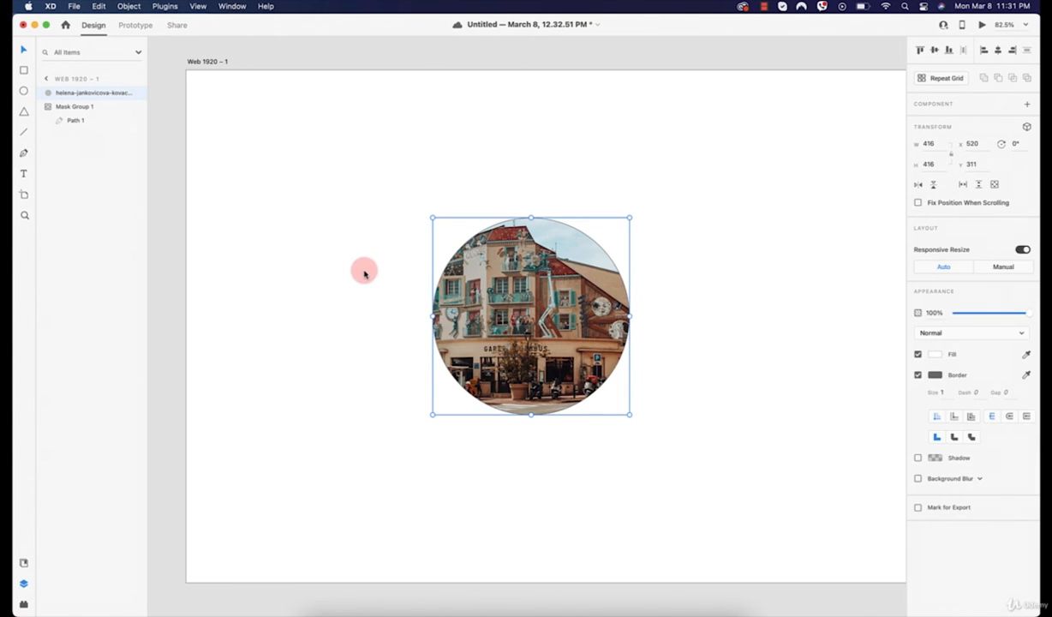
click(342, 275)
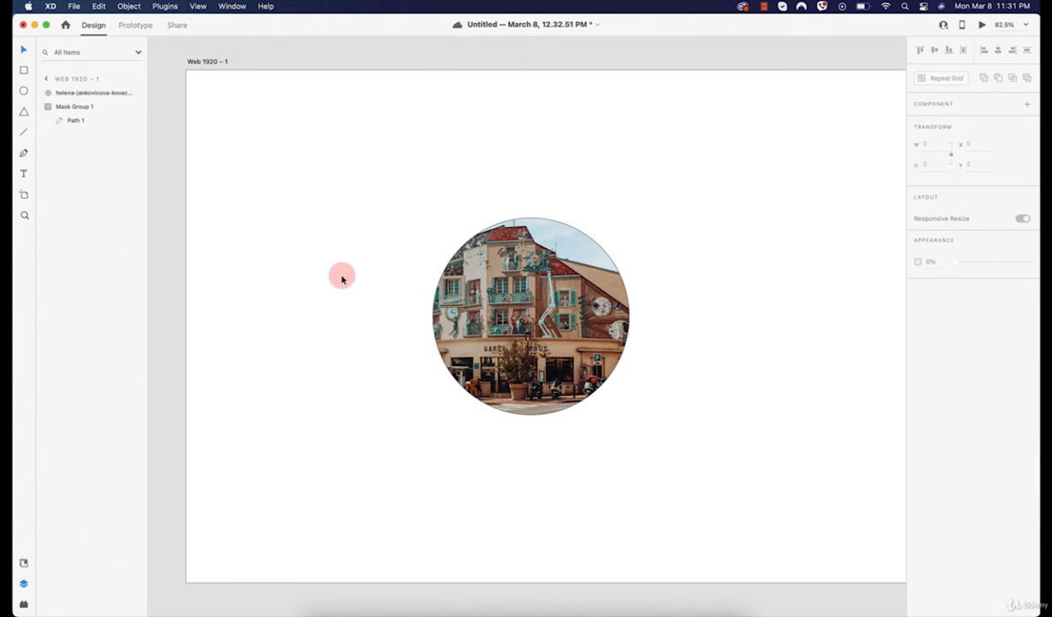
Move the photo-filled circle to about X 313, Y 187.
click(67, 106)
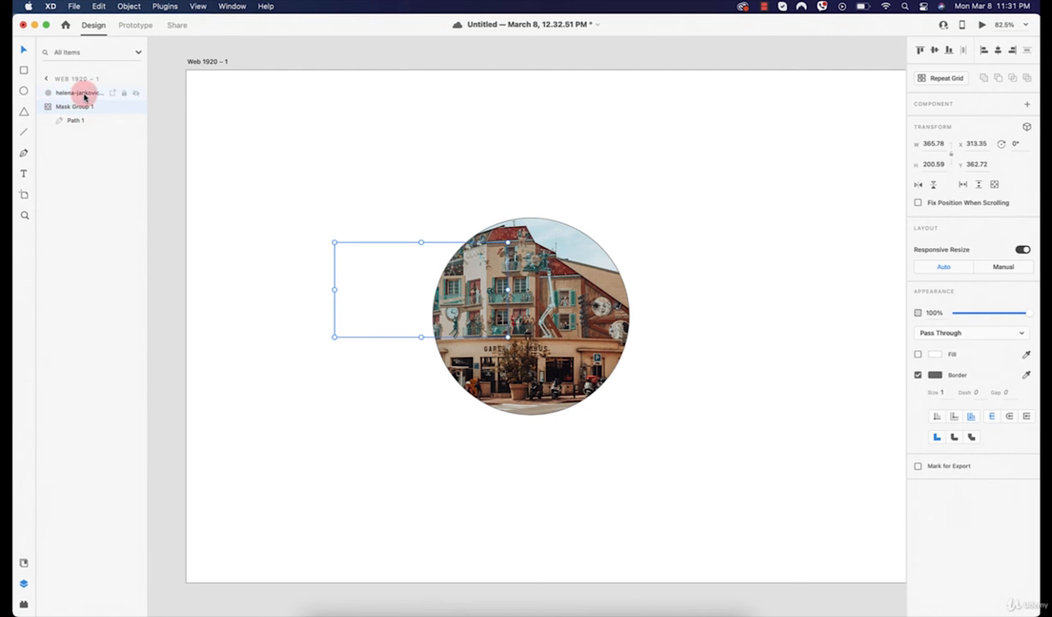
click(84, 93)
drag(529, 299, 479, 261)
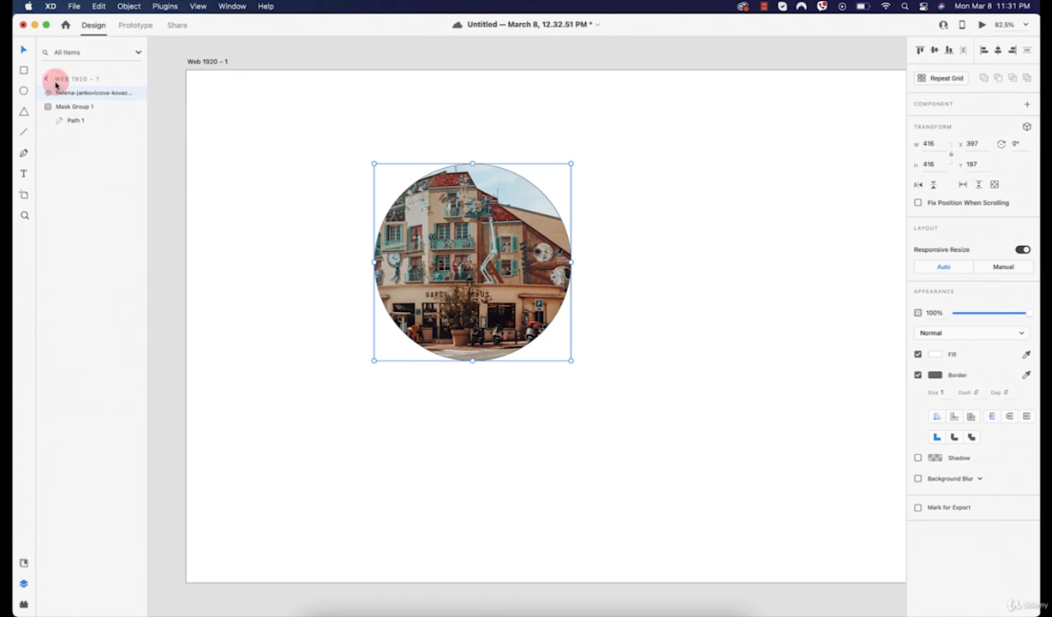
drag(423, 175, 383, 172)
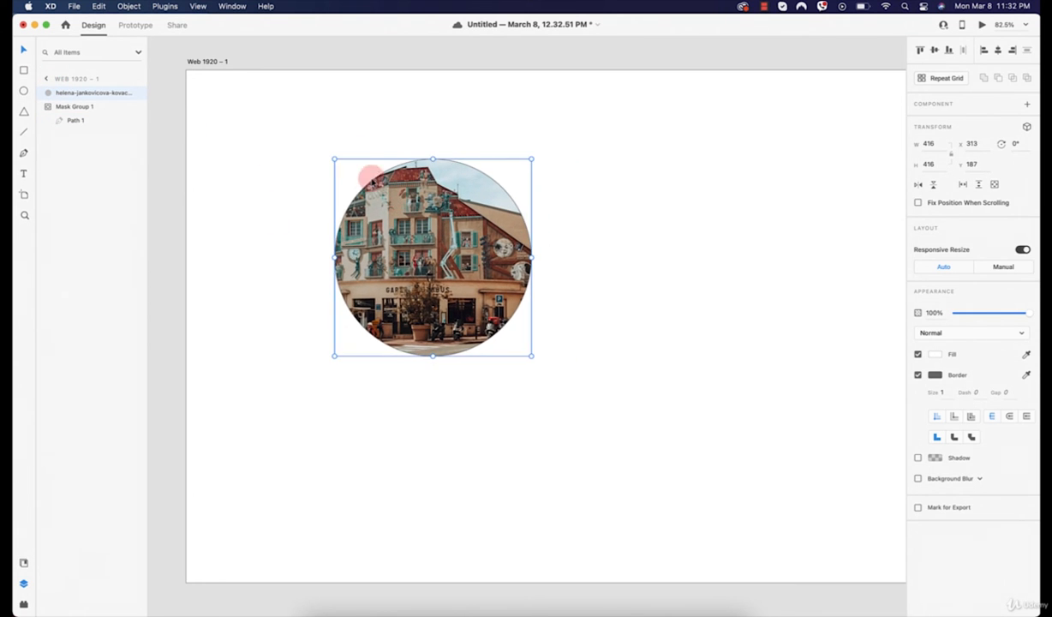
Shift the building photo slightly to the right inside the circle and leave the image editing.
double_click(387, 207)
mouse_move(317, 224)
mouse_down()
mouse_move(345, 174)
mouse_move(345, 216)
mouse_move(322, 216)
mouse_up()
click(394, 345)
Move the photo-filled circle to about X 575, Y 147 and delete the leftover freeform path from the mask group.
click(75, 108)
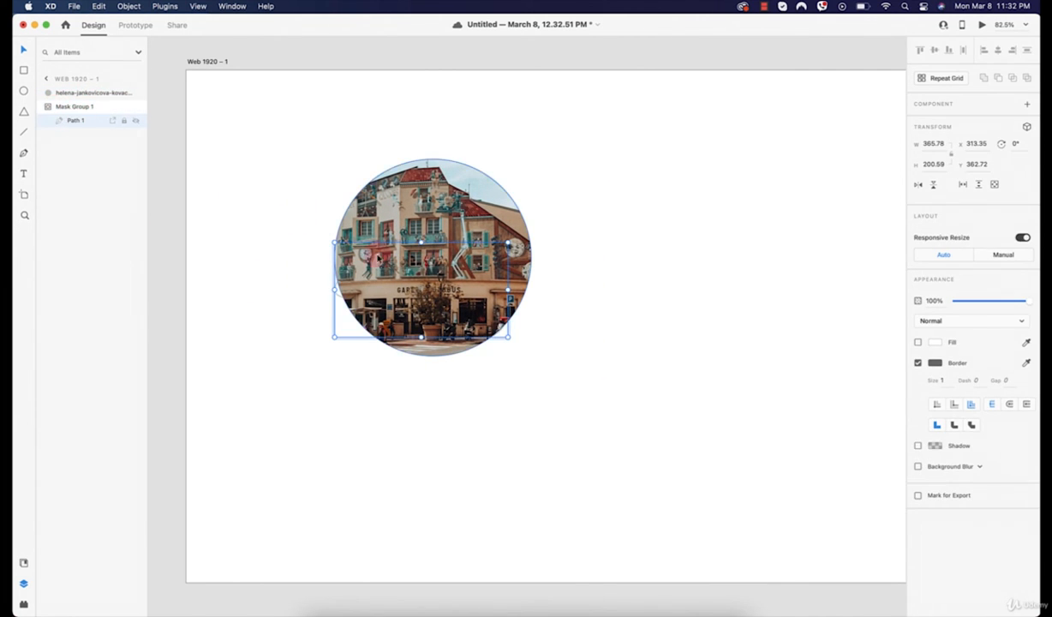
drag(398, 271, 520, 252)
click(75, 119)
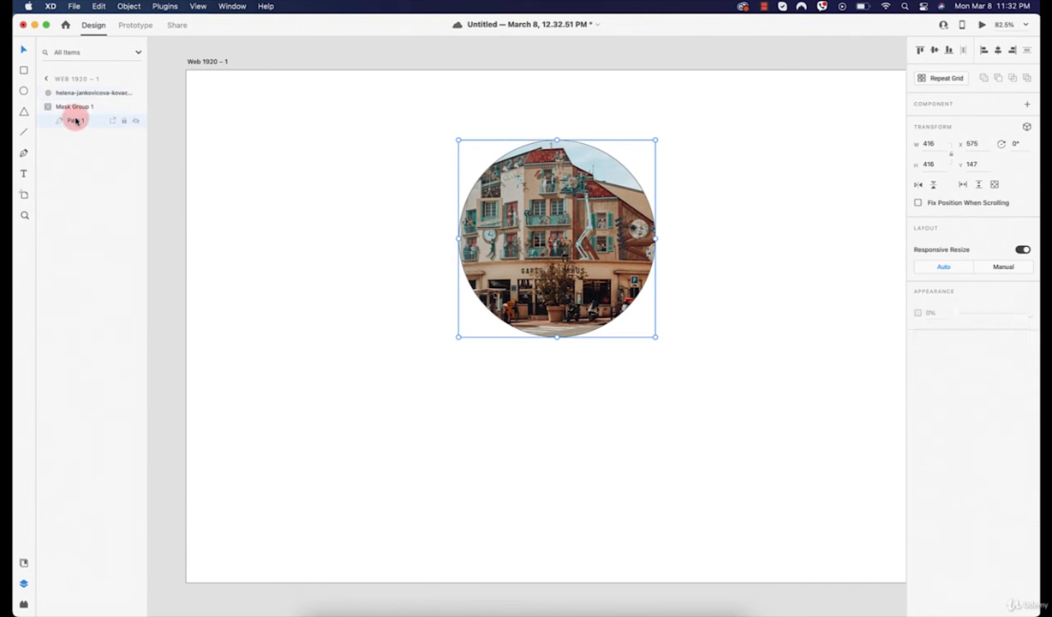
key(Delete)
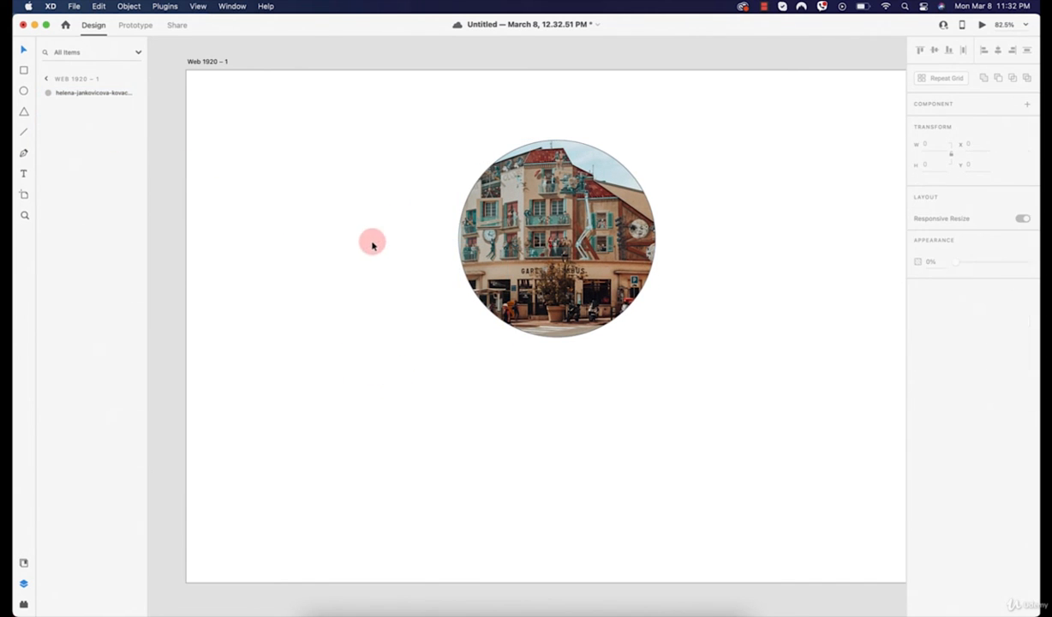
Shift the building photo slightly back to the left within the circle.
double_click(75, 94)
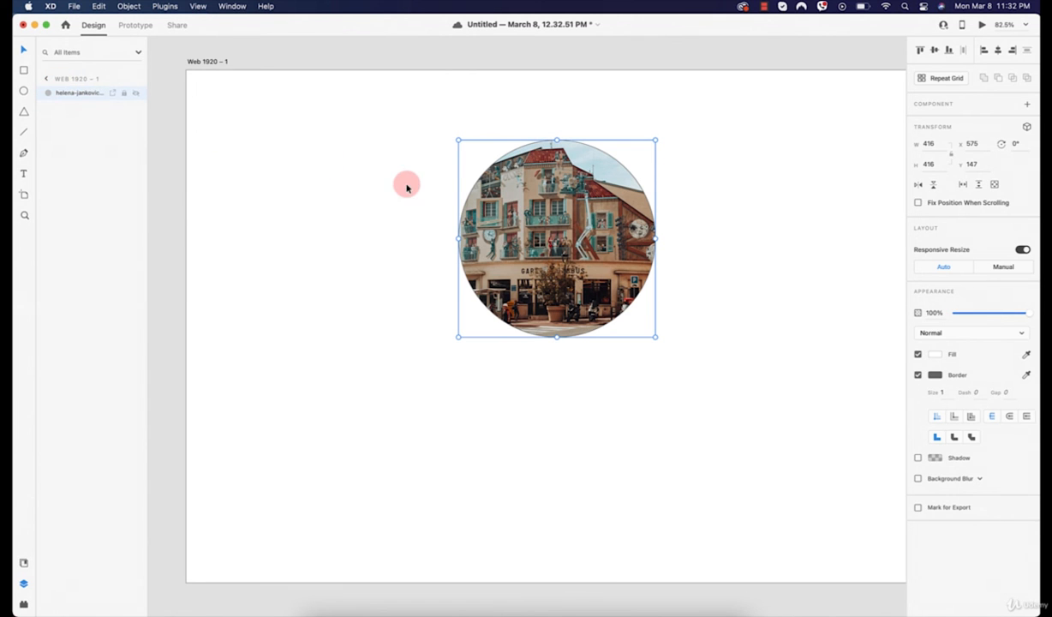
click(294, 183)
double_click(526, 200)
drag(438, 199, 431, 200)
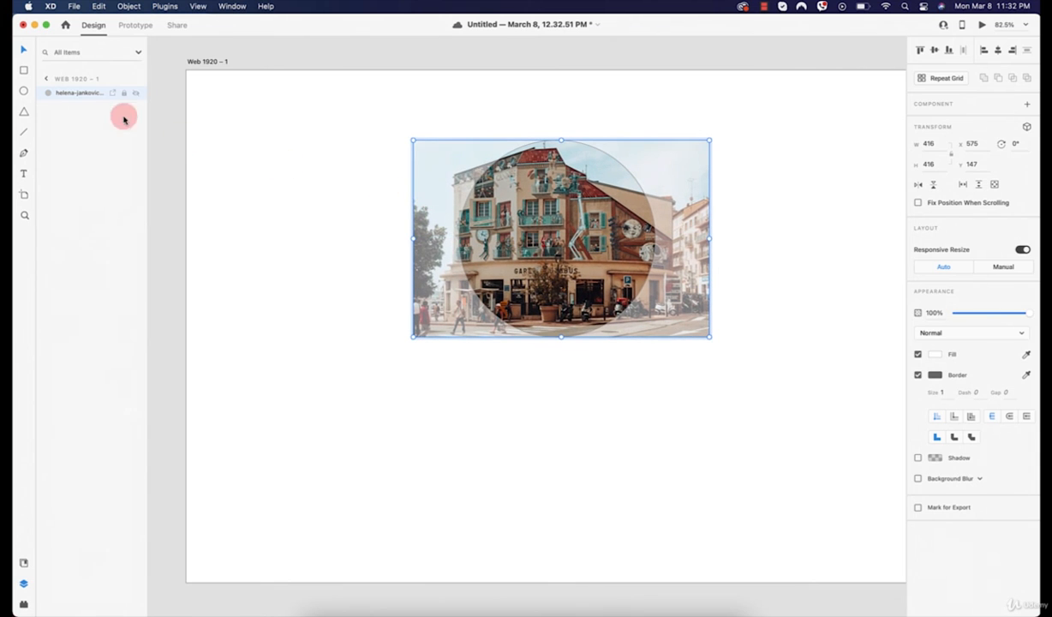
Exit the circle's image editing and examine the photo-filled circle up close on the artboard.
click(49, 79)
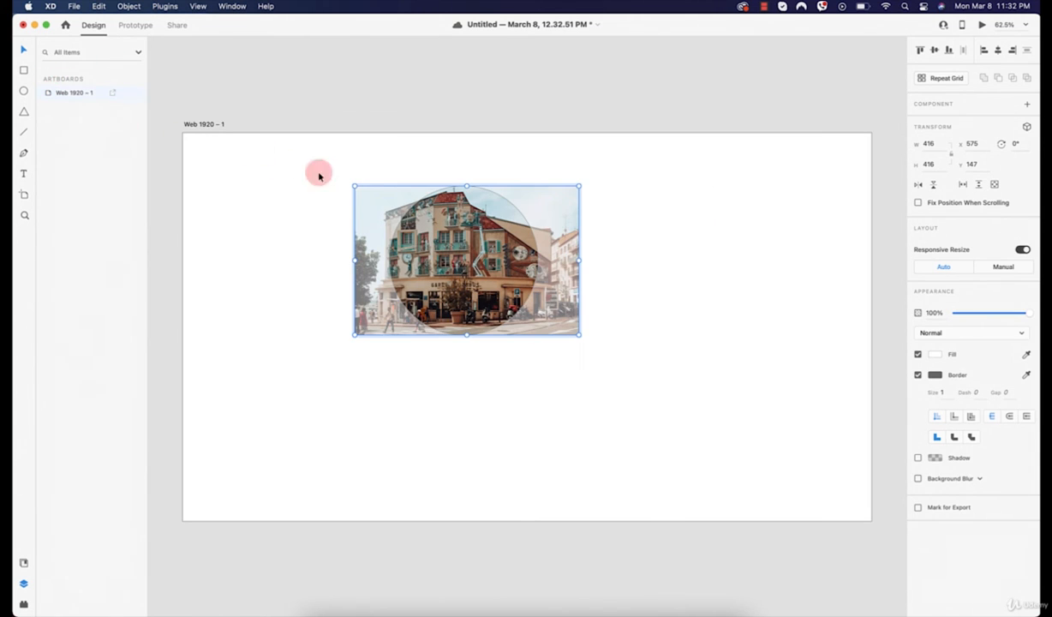
double_click(653, 257)
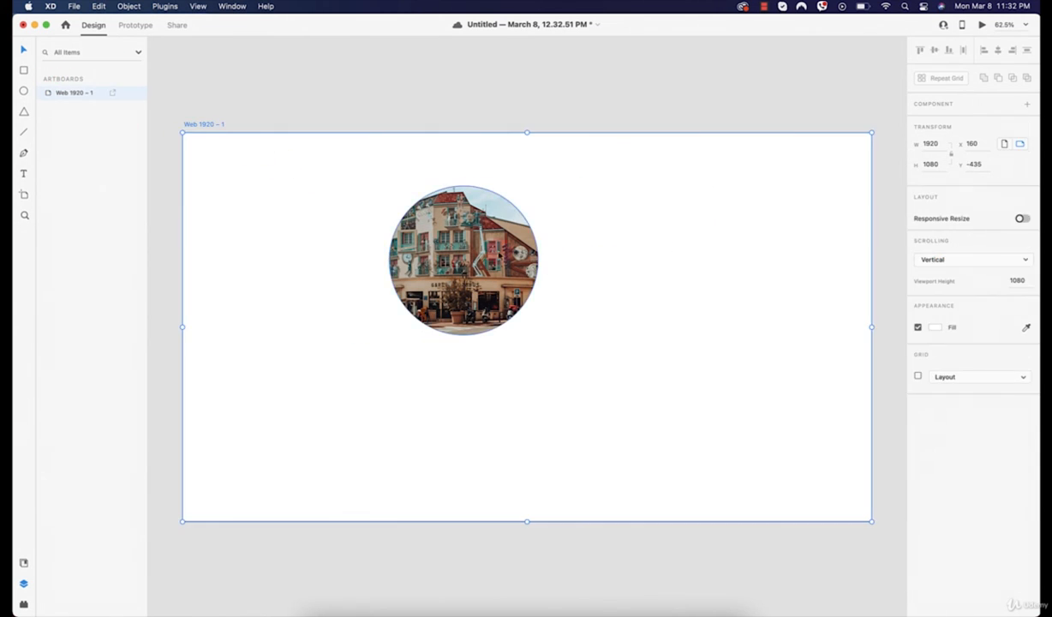
click(490, 246)
click(590, 249)
scroll(487, 236, up, 5)
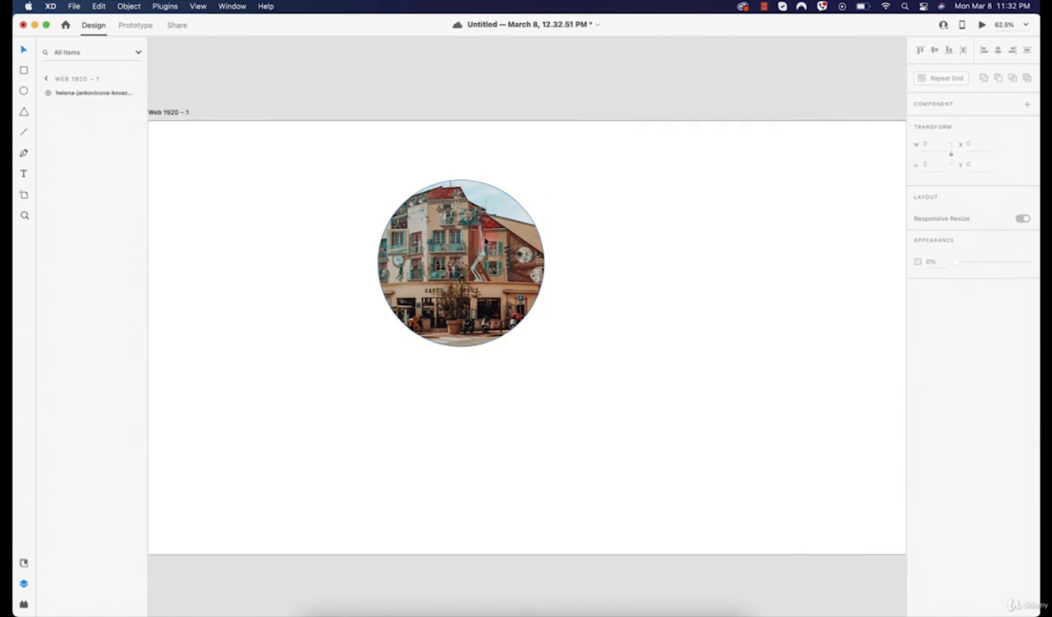
click(576, 230)
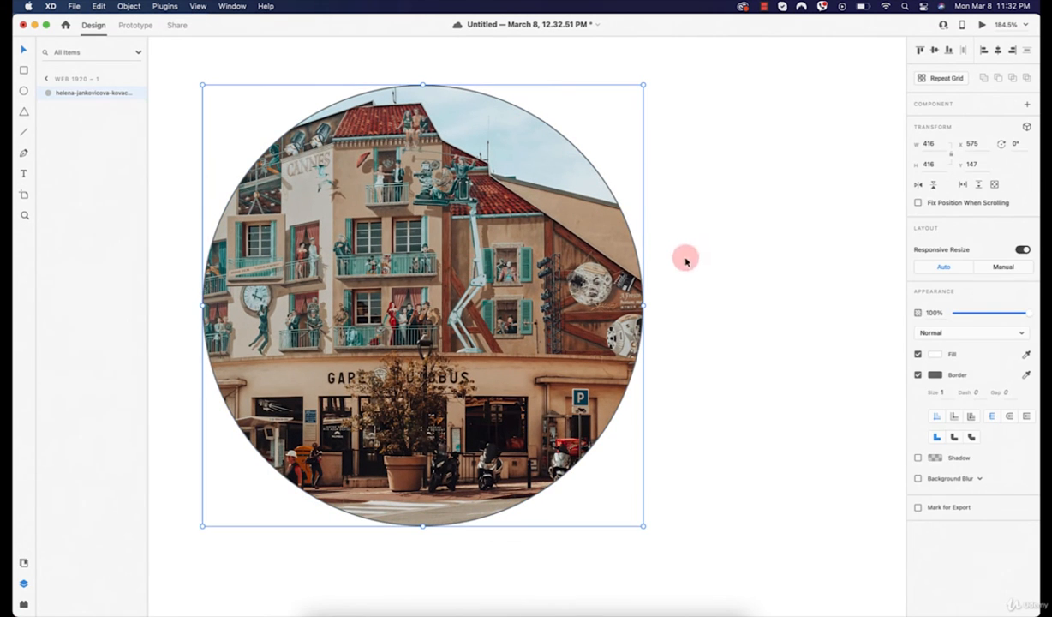